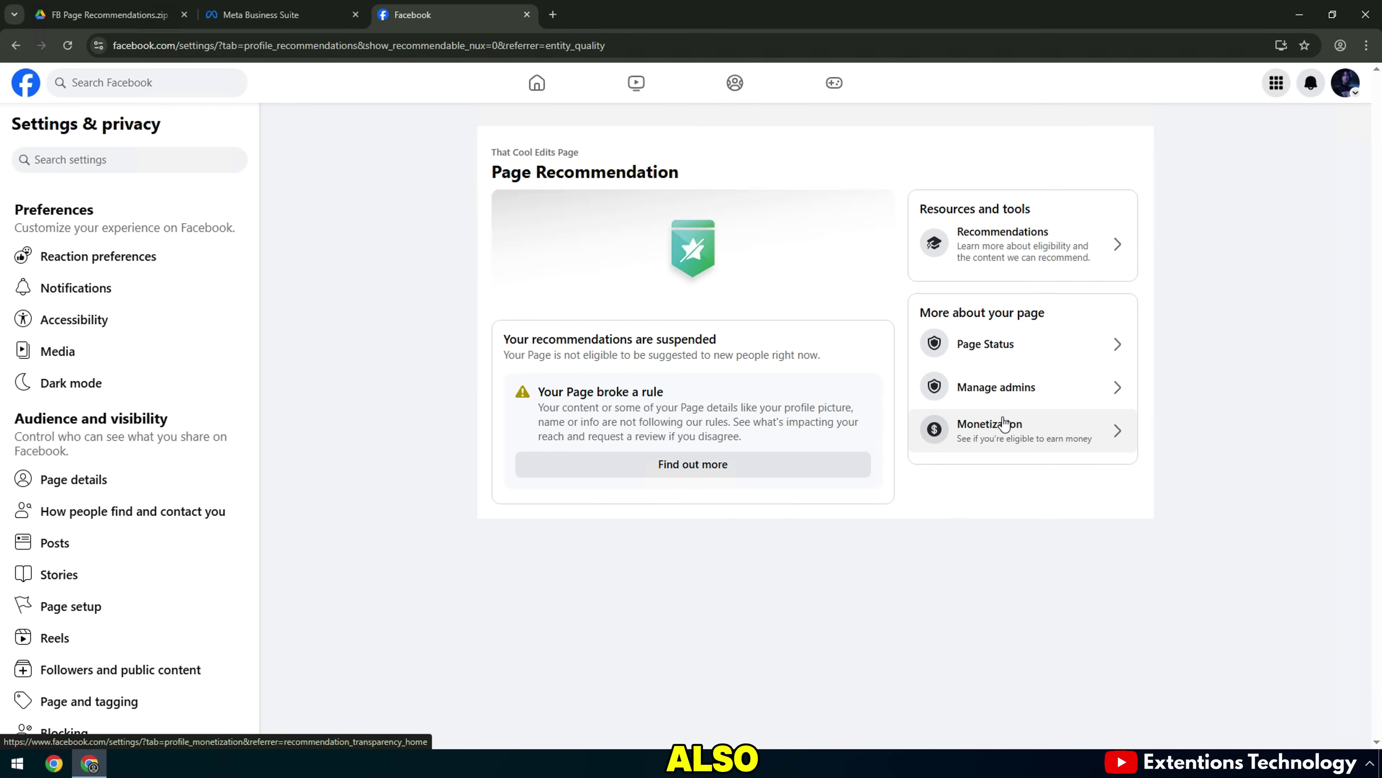
- Read the suspended recommendations notice and open more details about the rule the Page broke
{"action": "left_click_drag", "start_coordinate": [485, 173], "coordinate": [679, 174]}
{"action": "left_click_drag", "start_coordinate": [502, 342], "coordinate": [674, 342]}
{"action": "triple_click", "coordinate": [634, 389]}
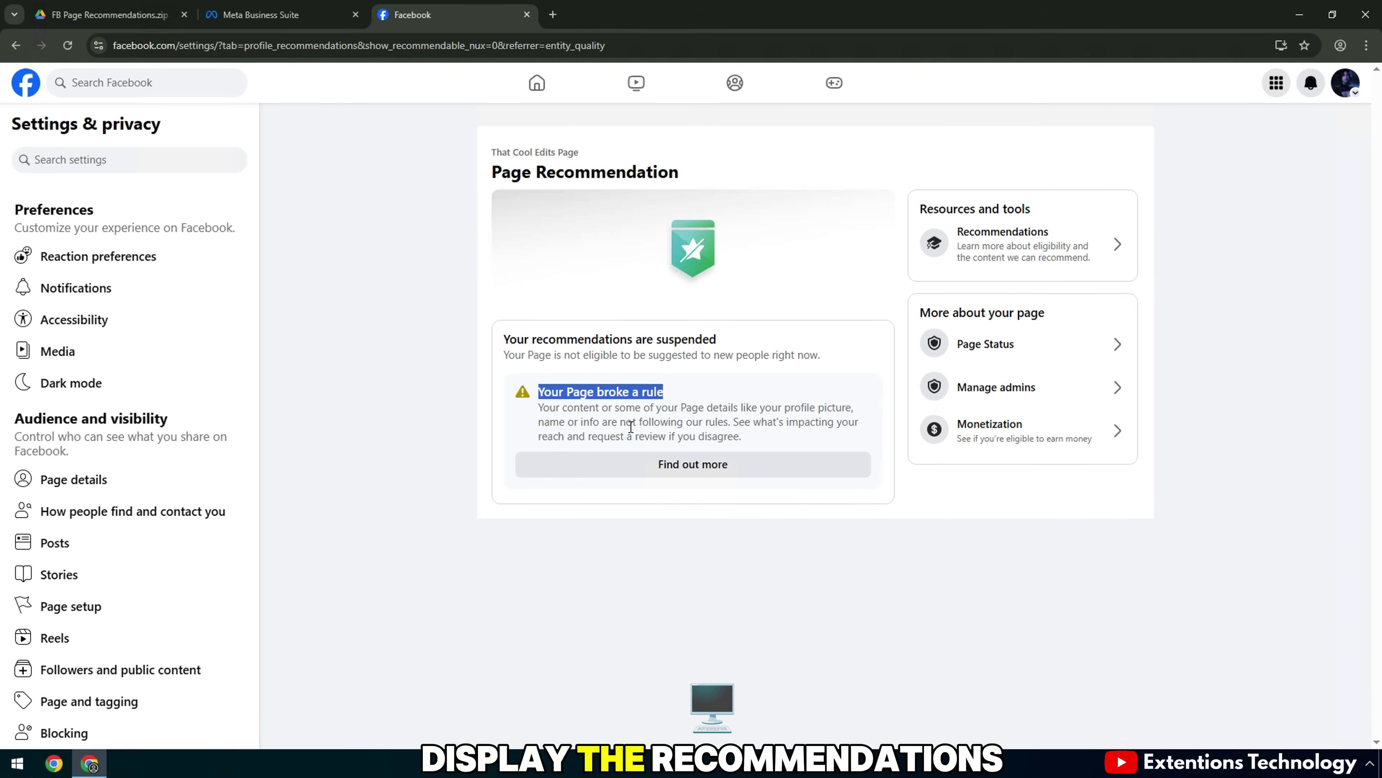
{"action": "triple_click", "coordinate": [630, 423]}
{"action": "left_click", "coordinate": [670, 470]}
{"action": "left_click", "coordinate": [672, 472]}
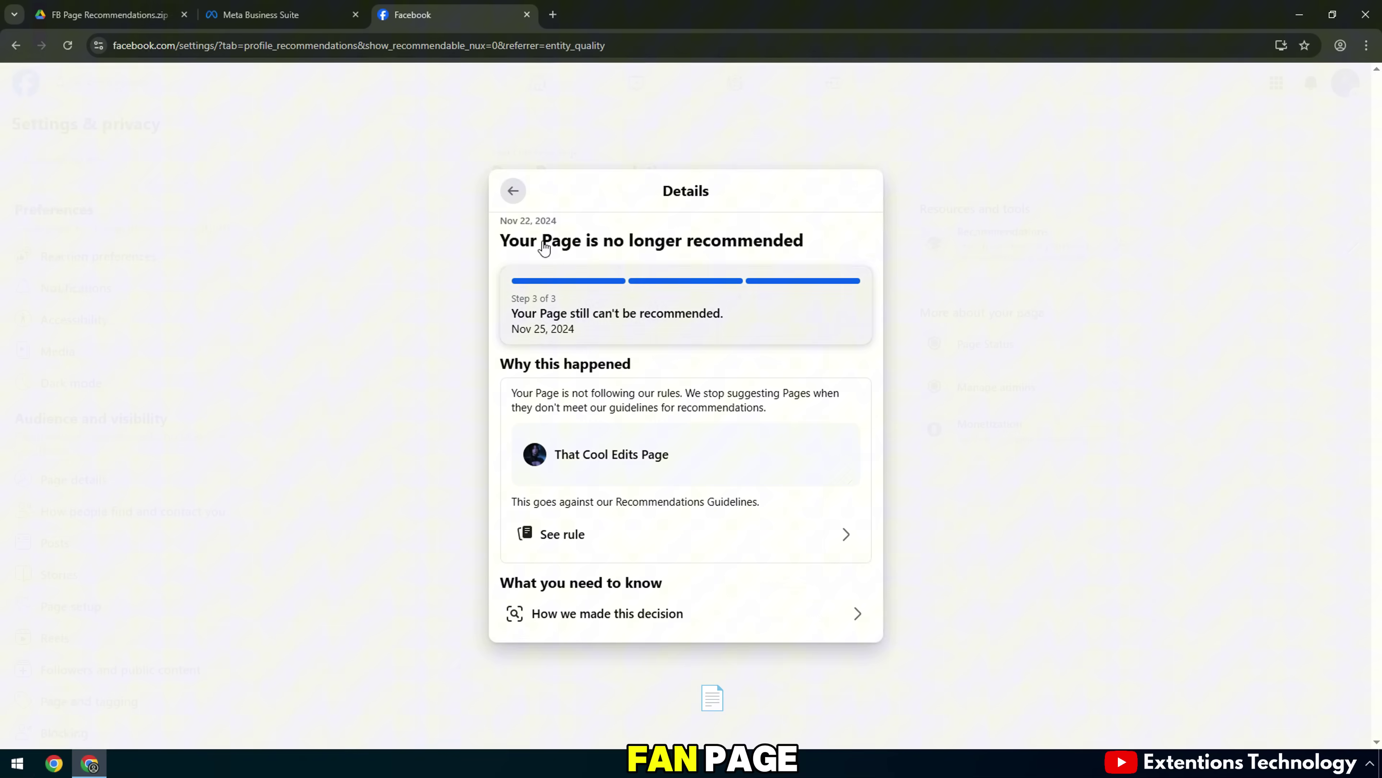
- Examine the recommendation decision details and completed review, then open the Page Status overview
{"action": "left_click_drag", "start_coordinate": [499, 240], "coordinate": [814, 247]}
{"action": "left_click", "coordinate": [741, 312]}
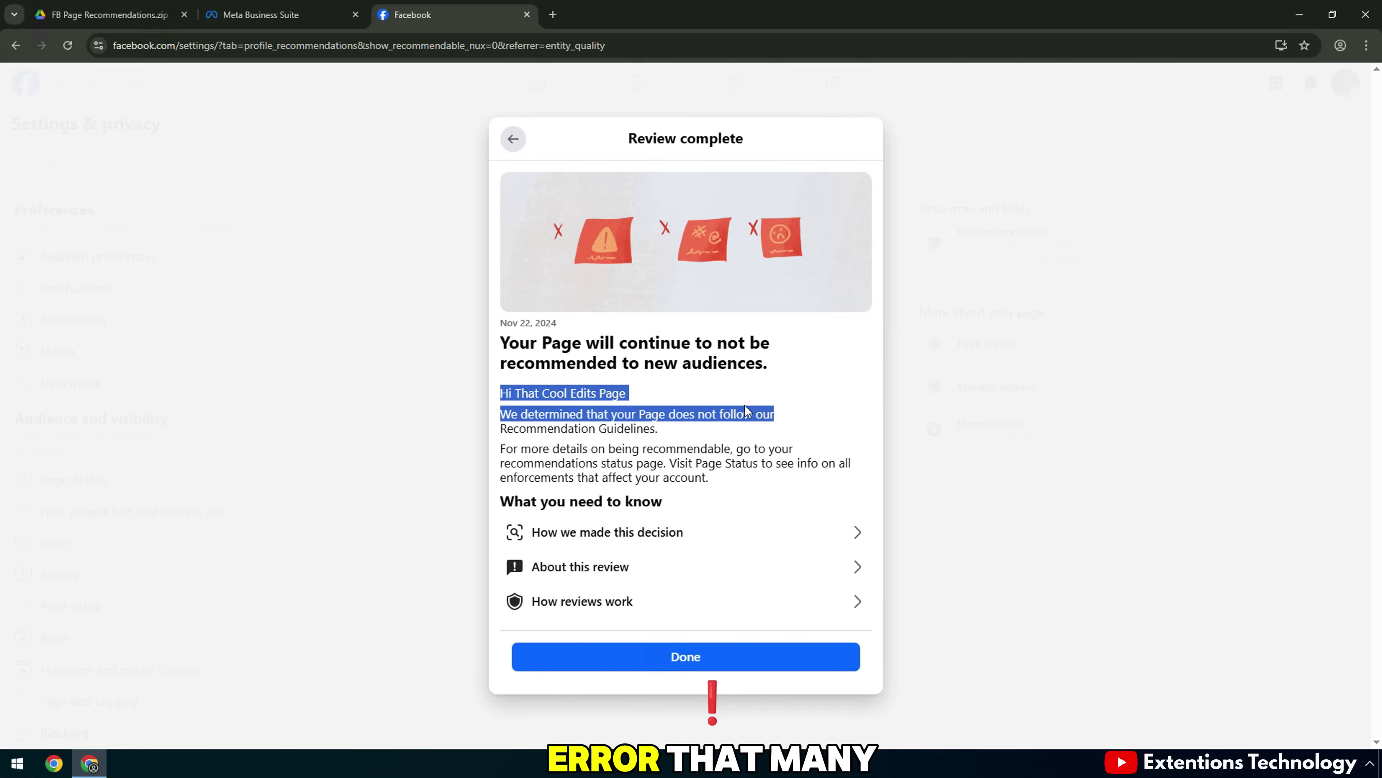
{"action": "left_click_drag", "start_coordinate": [500, 343], "coordinate": [769, 363]}
{"action": "left_click", "coordinate": [708, 414]}
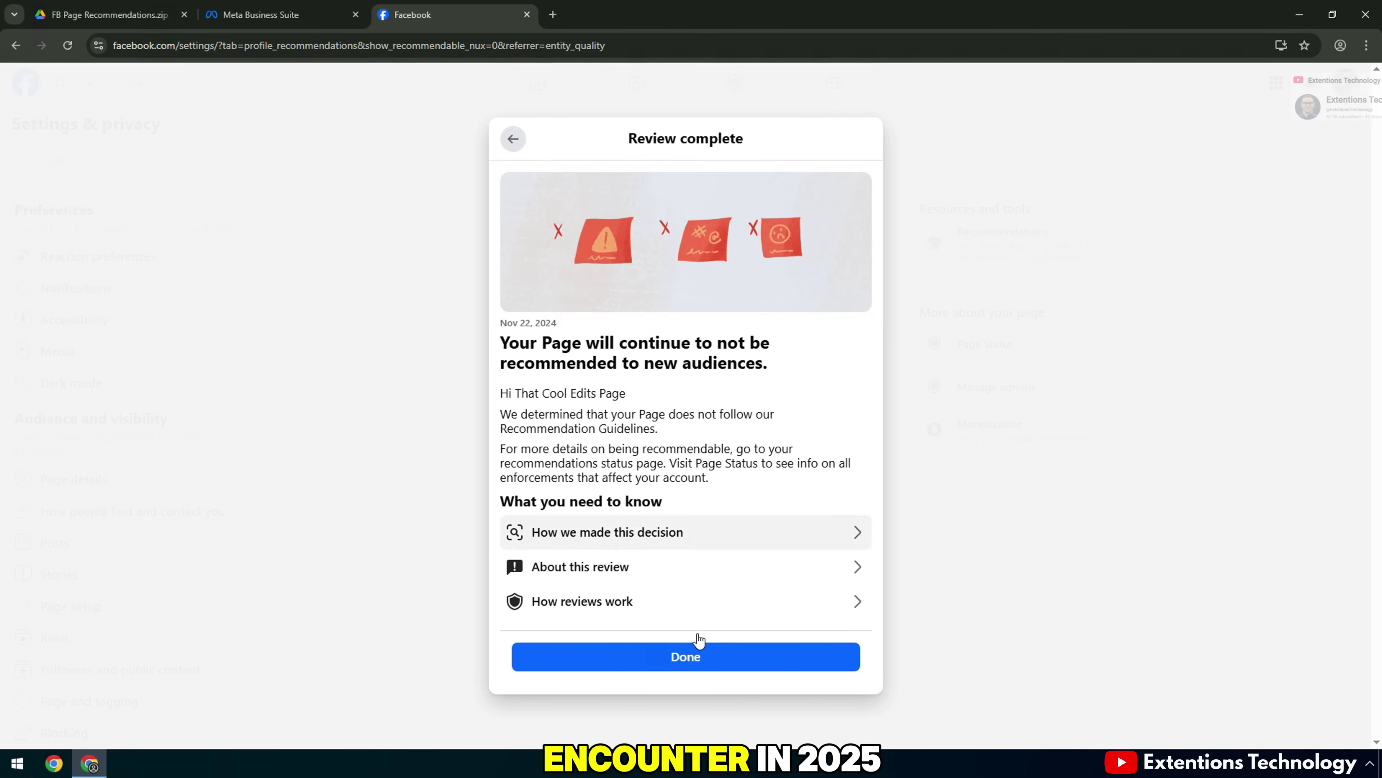
{"action": "left_click", "coordinate": [517, 139]}
{"action": "left_click", "coordinate": [602, 533]}
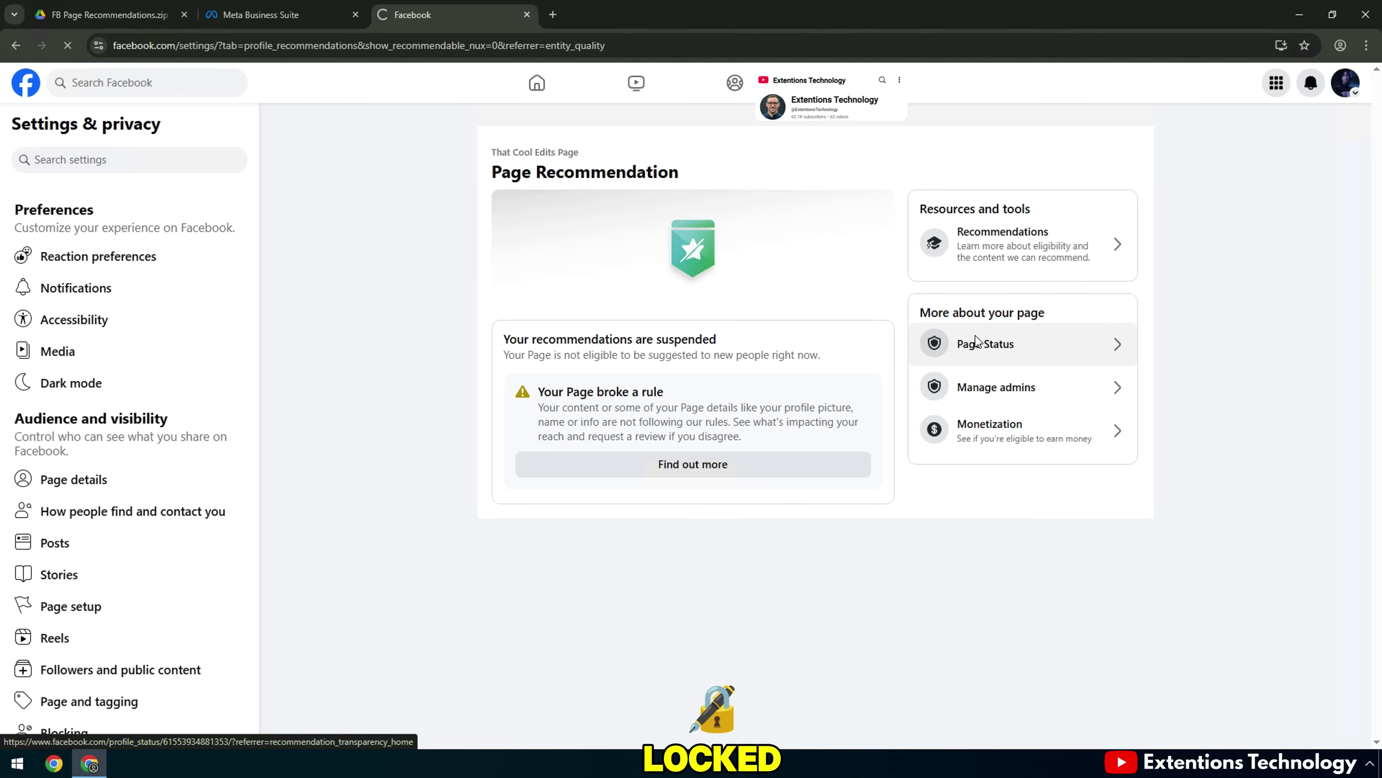
{"action": "left_click", "coordinate": [977, 340]}
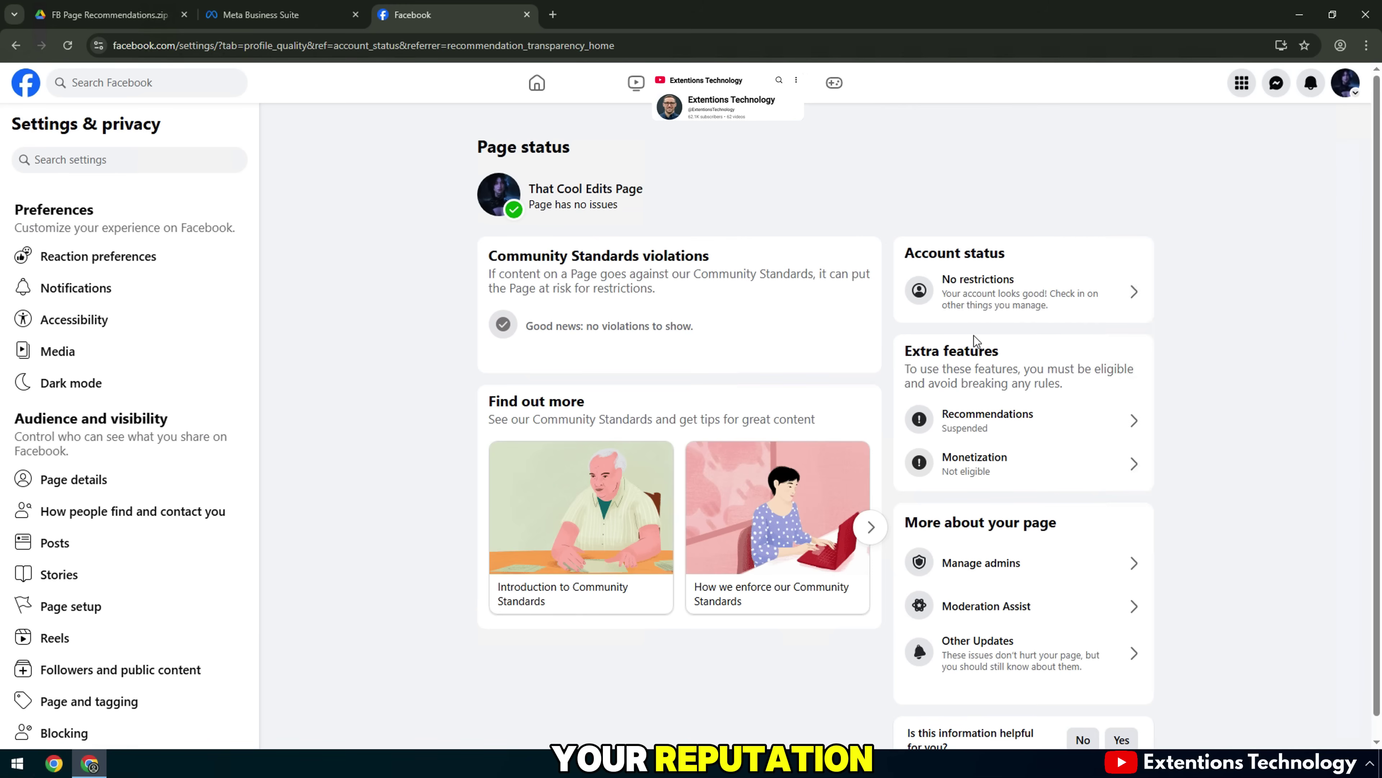
- Switch to Google Drive and download FB Page Recommendations.zip
{"action": "left_click", "coordinate": [109, 15]}
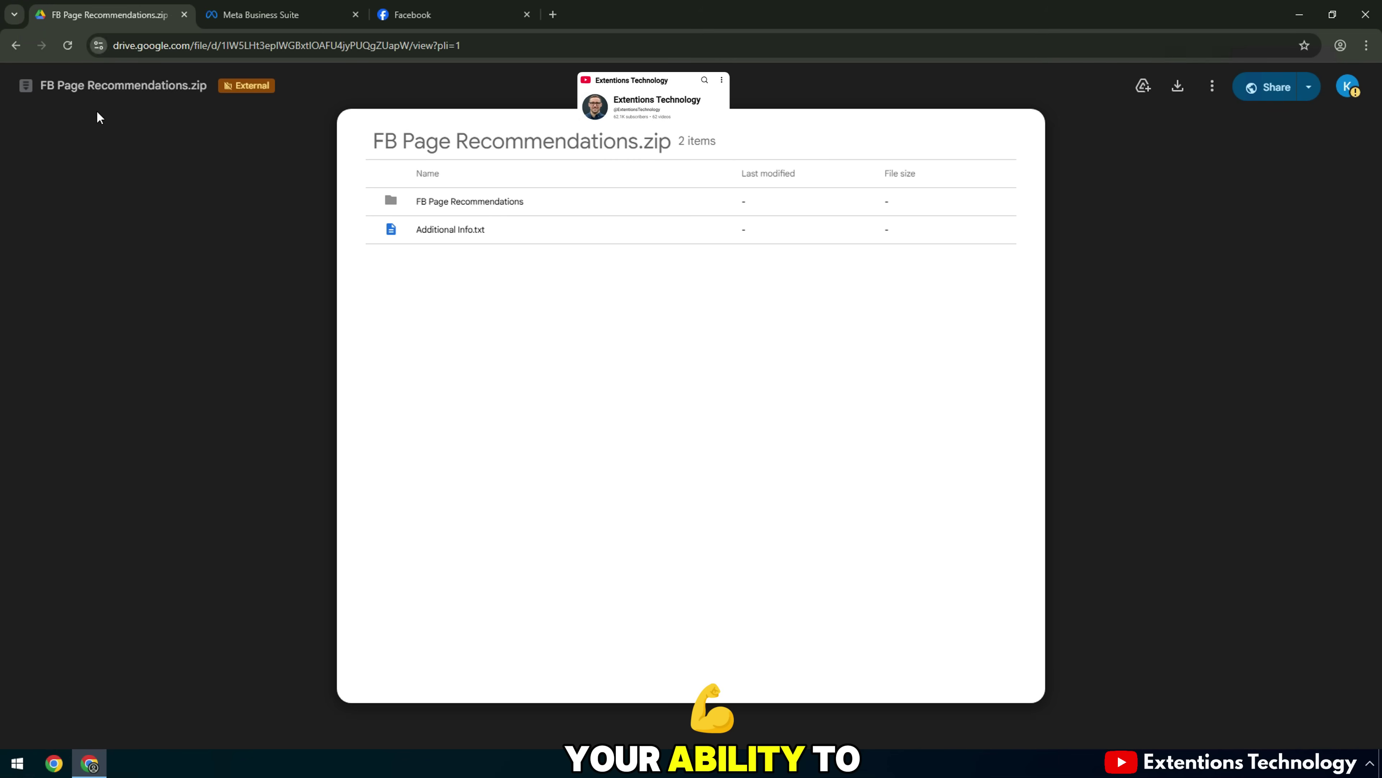
{"action": "left_click", "coordinate": [67, 46]}
{"action": "left_click", "coordinate": [253, 48]}
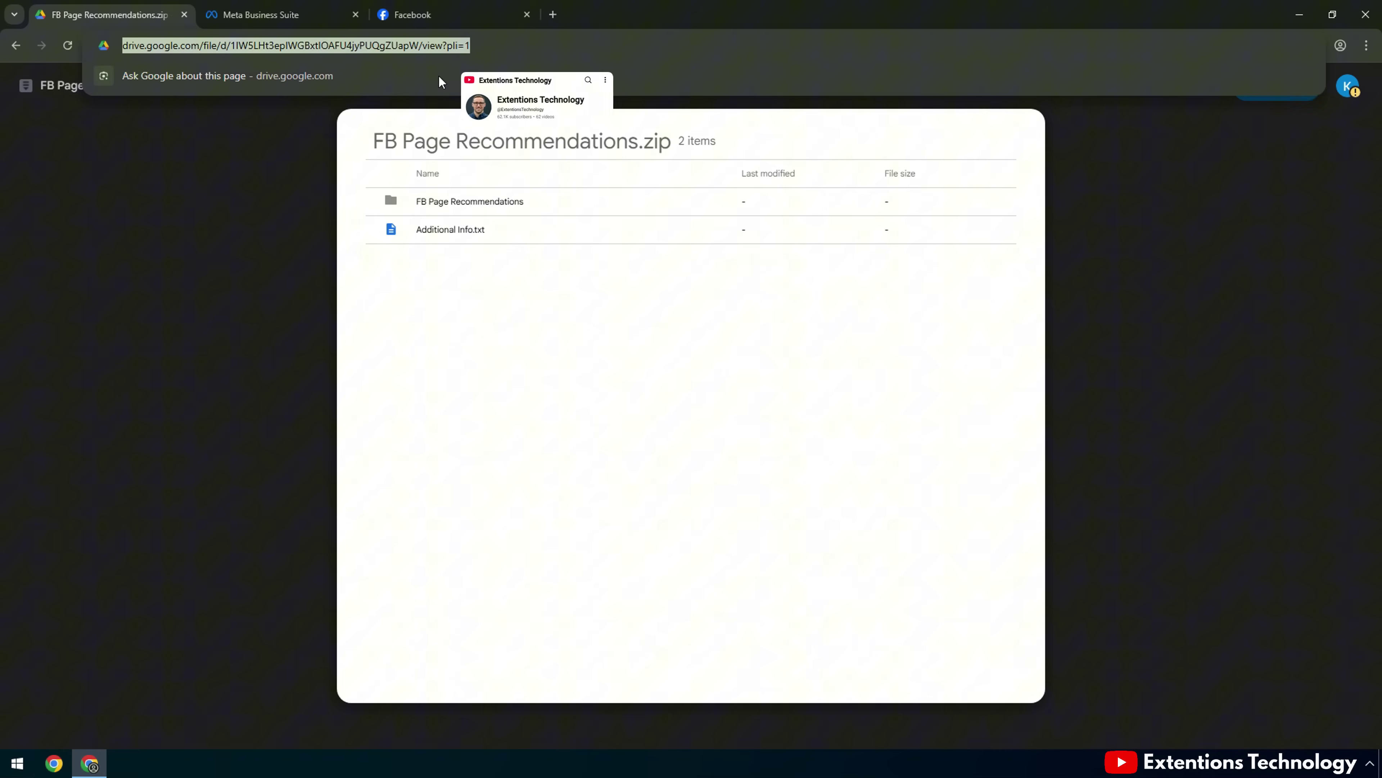
{"action": "left_click_drag", "start_coordinate": [374, 142], "coordinate": [397, 124]}
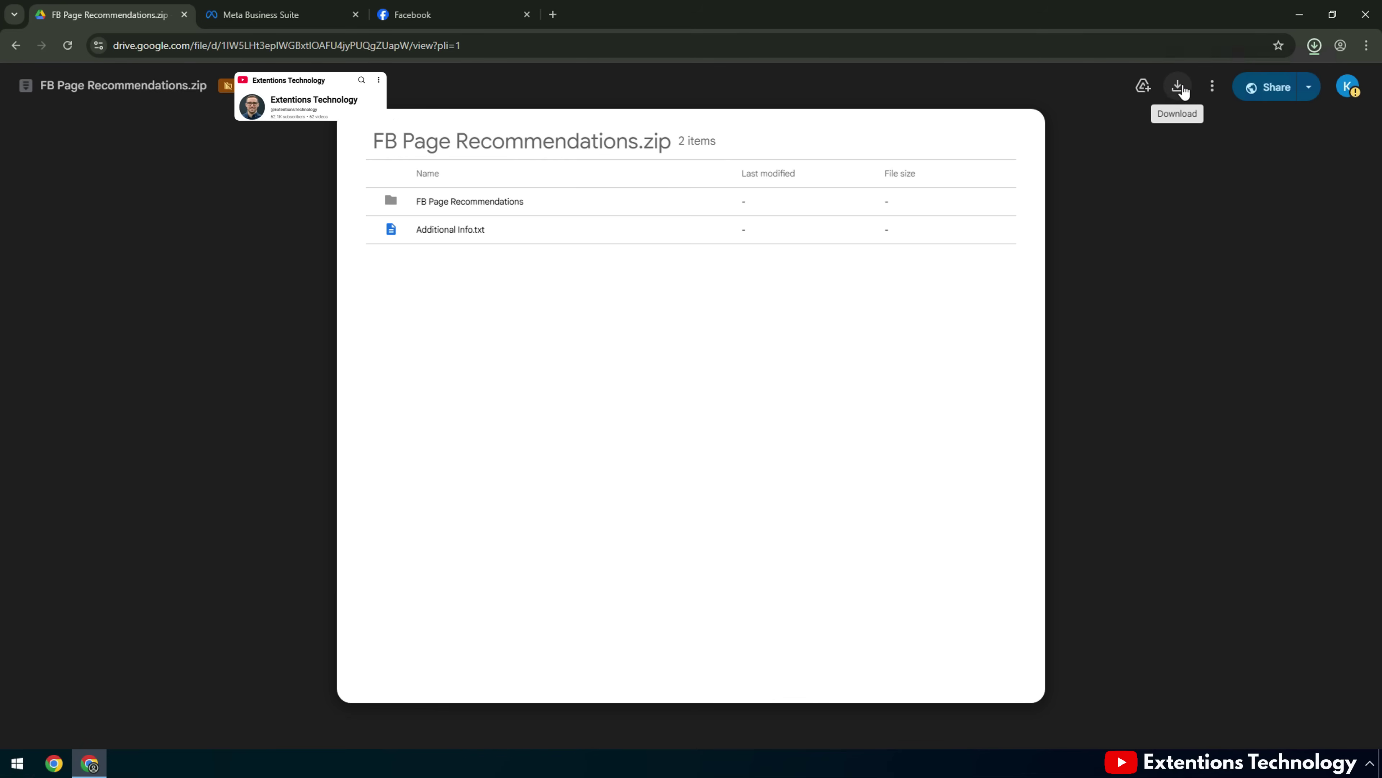
- Open Chrome's extension management page and enable Developer mode
{"action": "left_click", "coordinate": [1367, 45]}
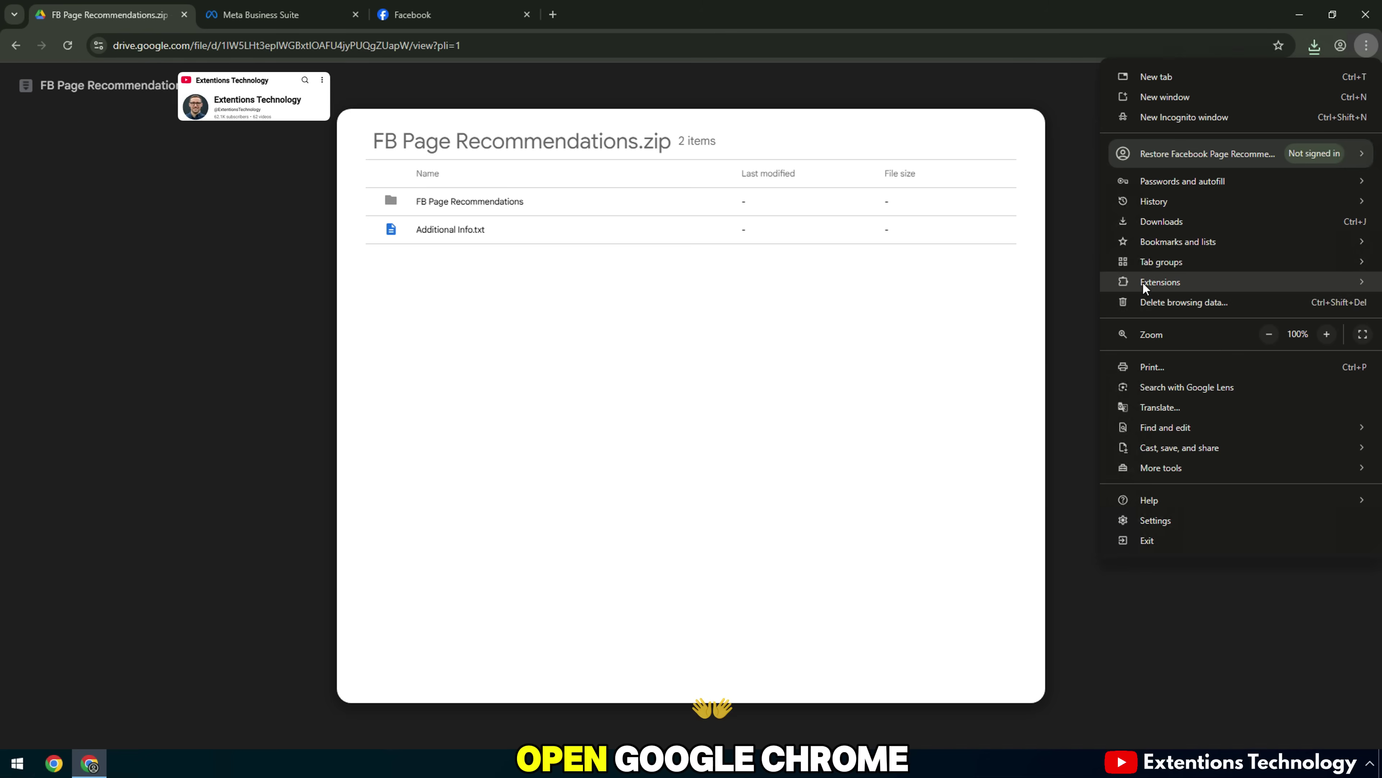
{"action": "mouse_move", "coordinate": [1141, 280]}
{"action": "left_click", "coordinate": [1017, 277]}
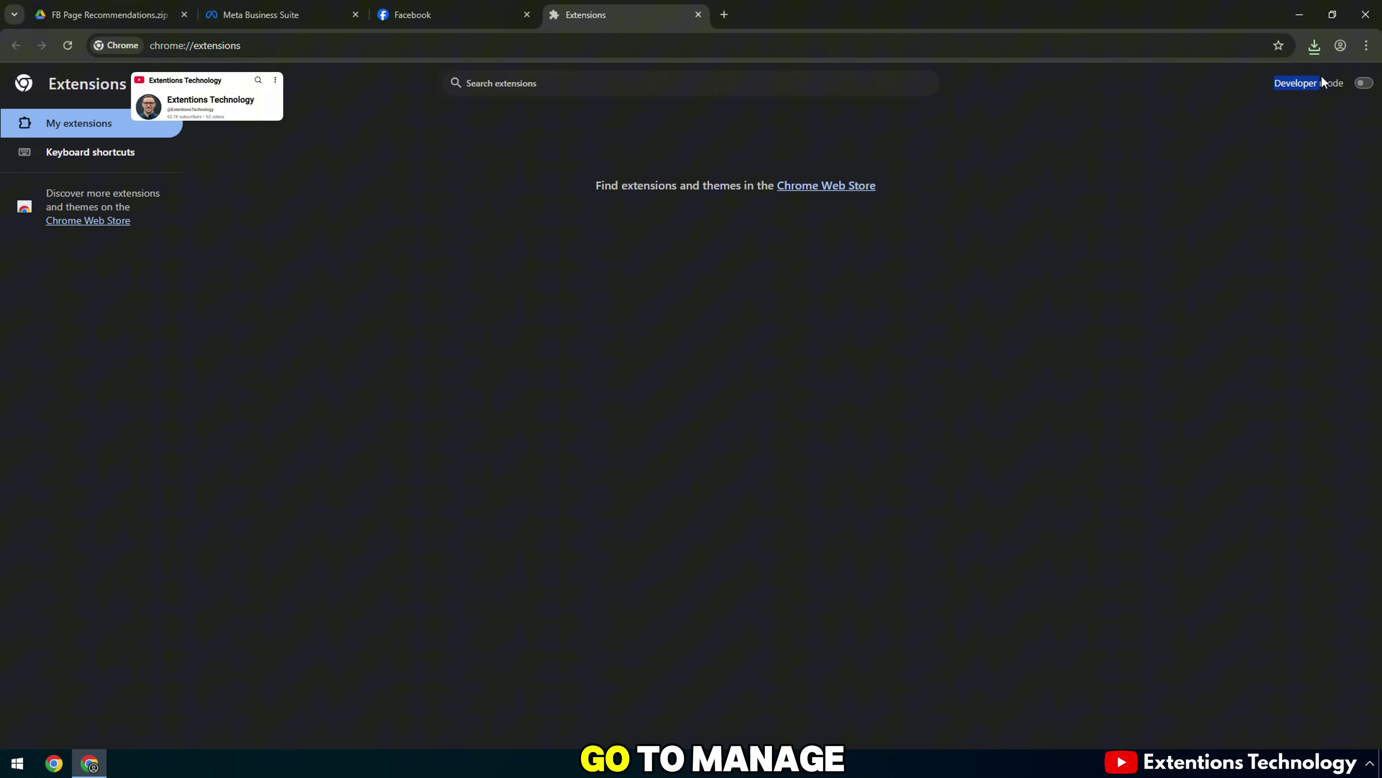
{"action": "left_click", "coordinate": [1363, 83]}
- Open the downloaded FB Page Recommendations.zip from the browser's recent downloads
{"action": "left_click", "coordinate": [1314, 46]}
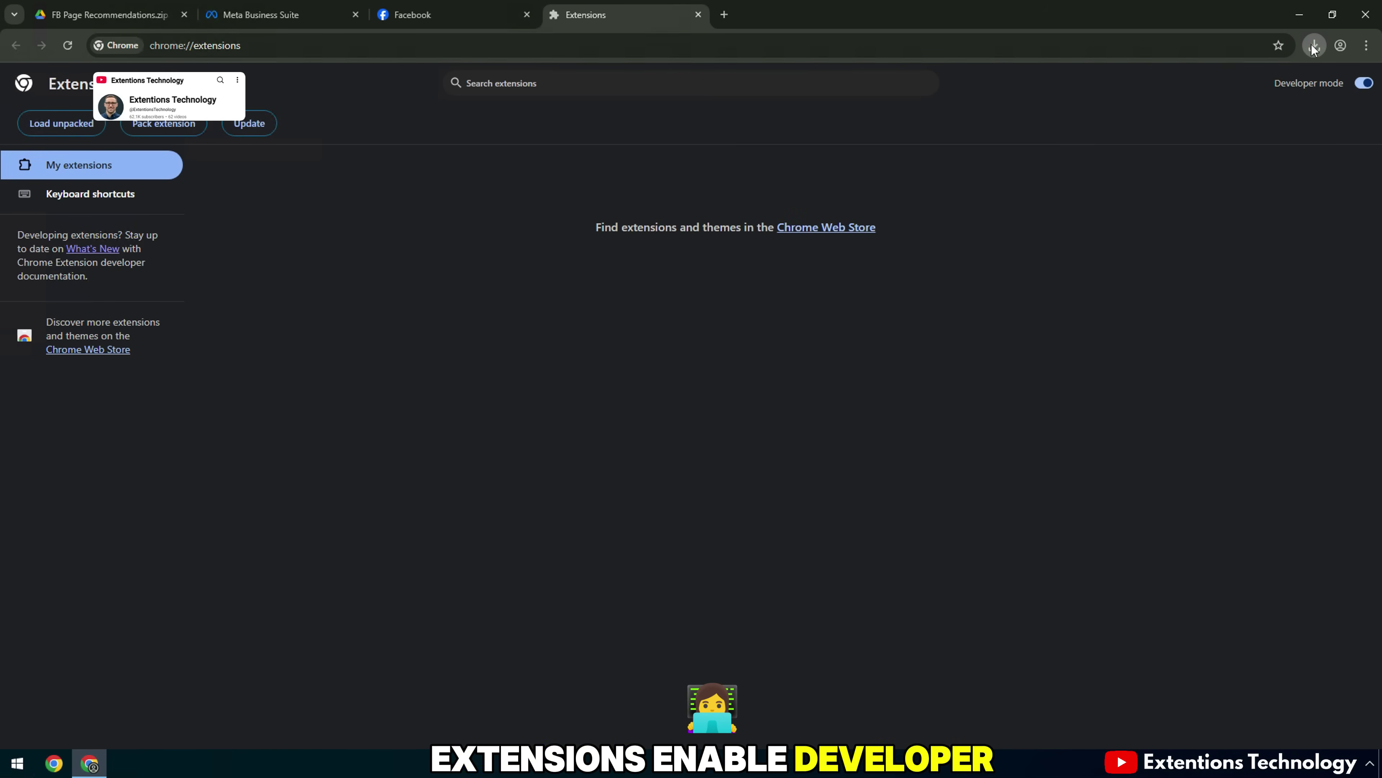
{"action": "left_click", "coordinate": [1311, 45]}
{"action": "left_click", "coordinate": [1149, 112]}
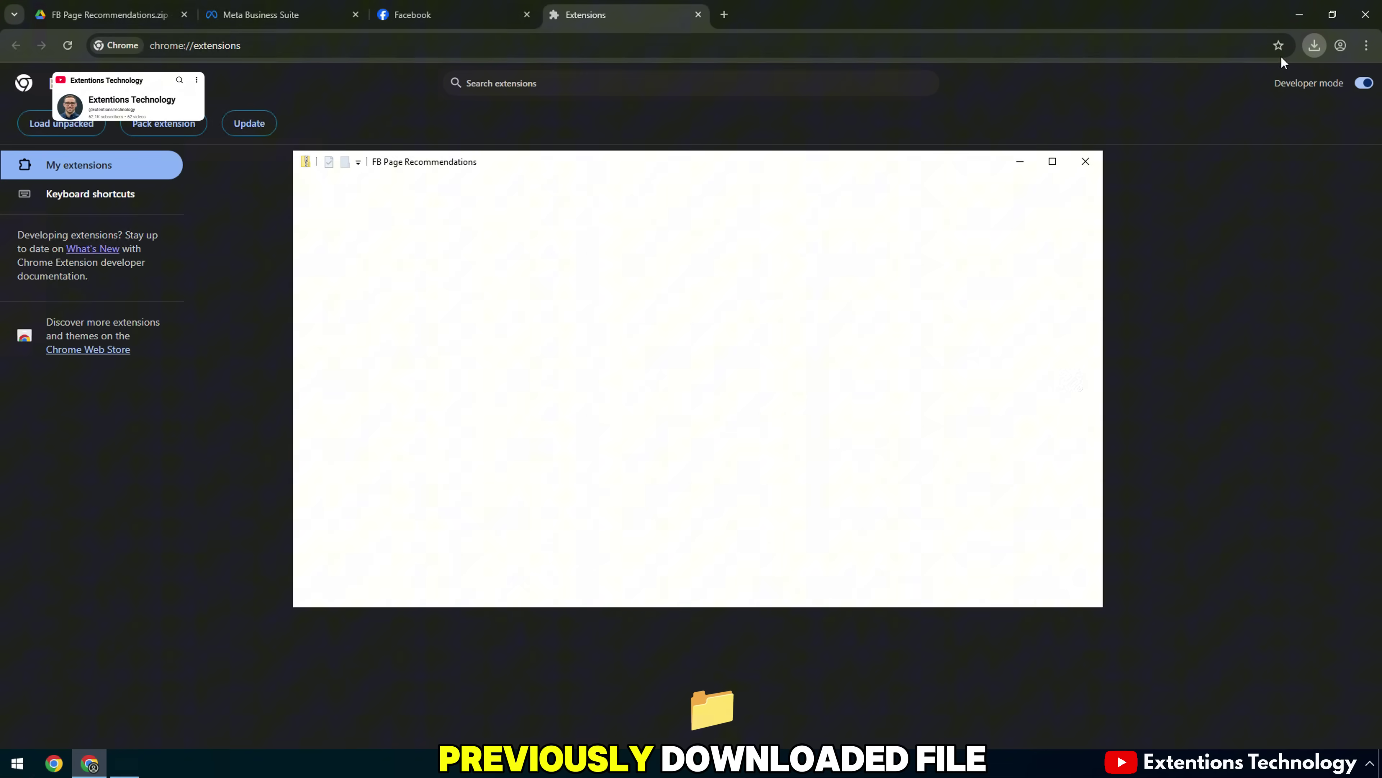
{"action": "left_click", "coordinate": [1314, 45]}
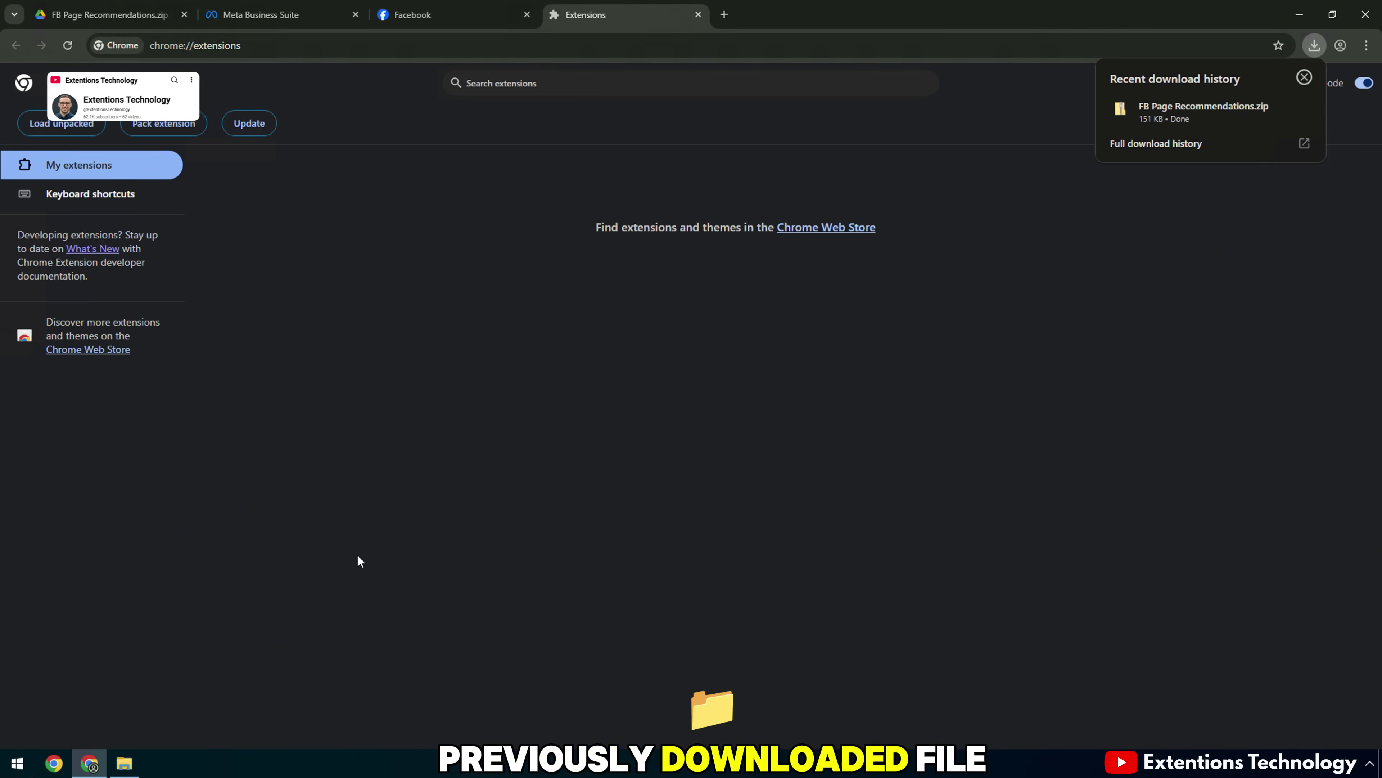
{"action": "left_click", "coordinate": [1164, 116]}
{"action": "left_click", "coordinate": [465, 251]}
{"action": "right_click", "coordinate": [465, 252]}
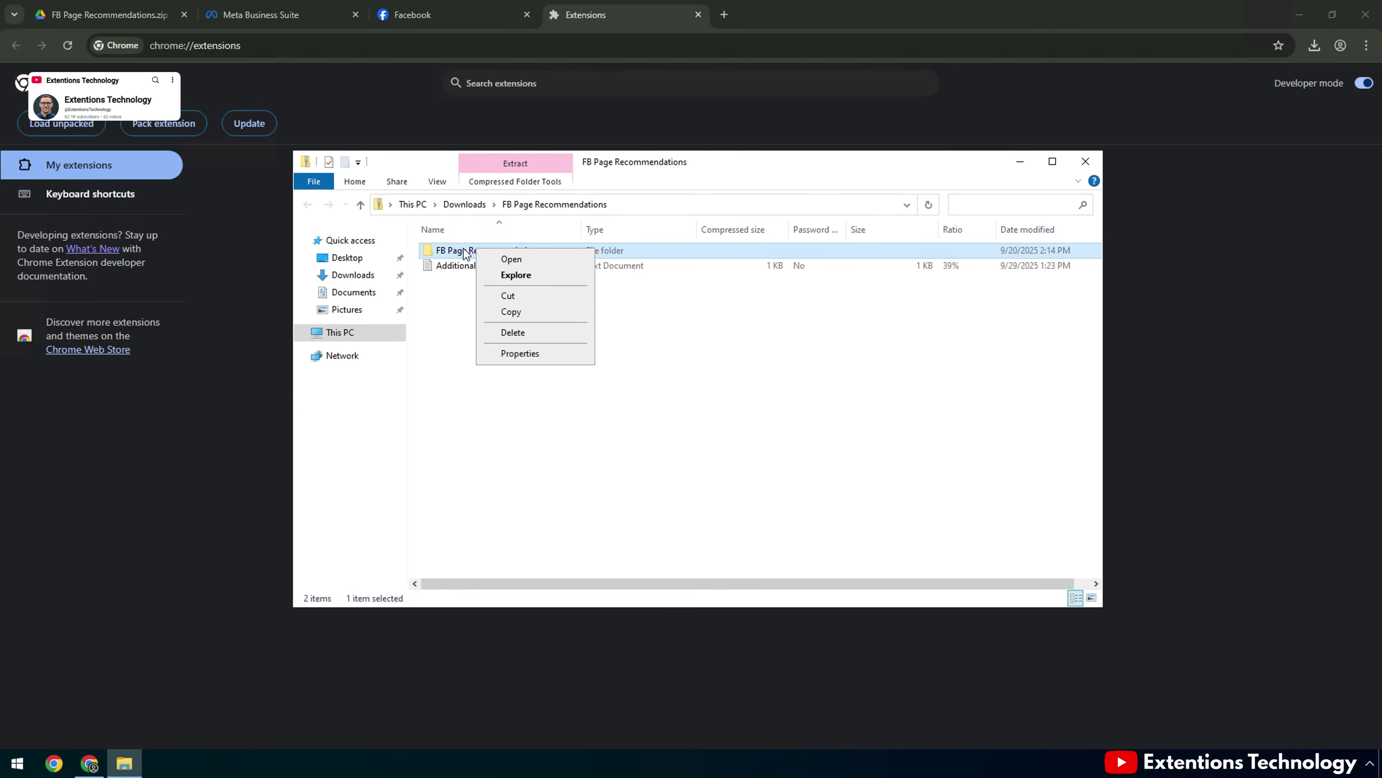
{"action": "left_click_drag", "start_coordinate": [464, 250], "coordinate": [169, 414]}
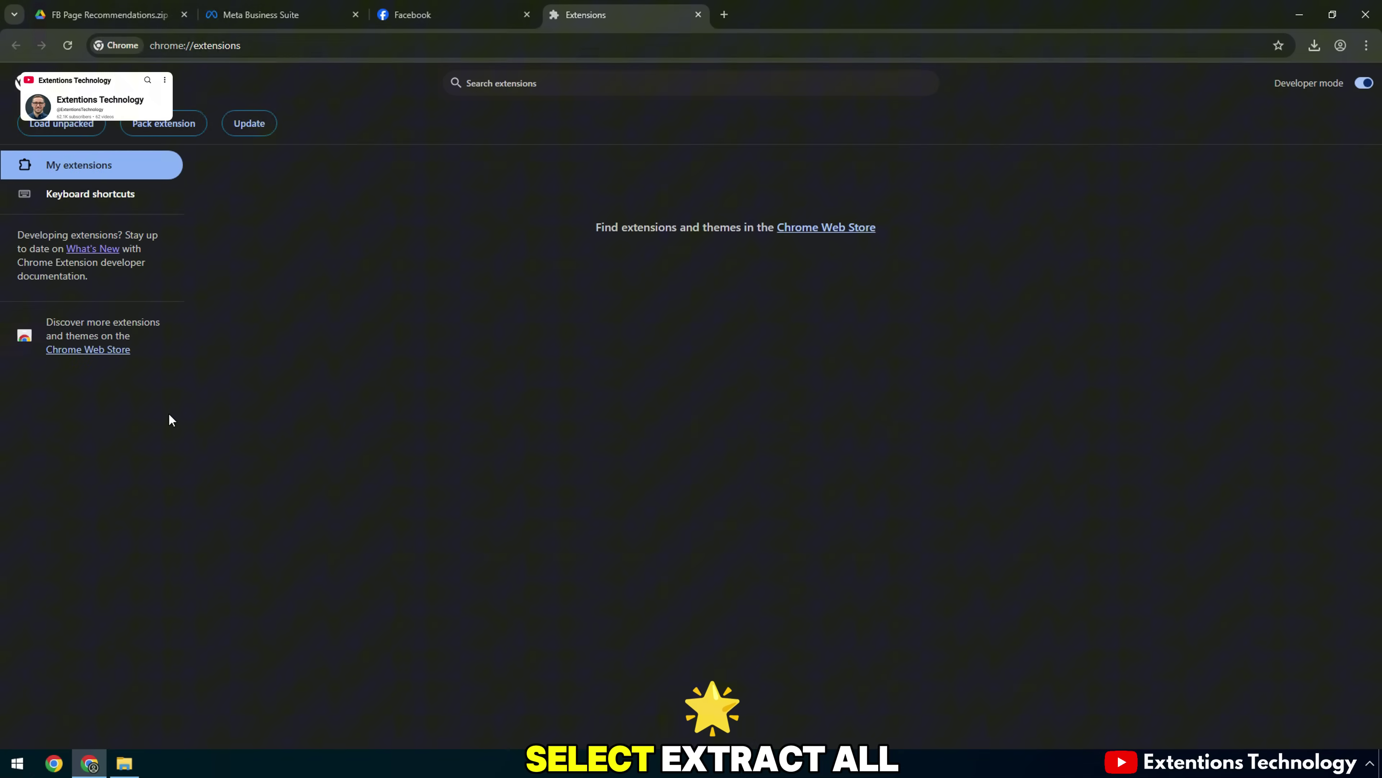
- In File Explorer, extract the FB Page Recommendations archive in the Downloads folder
{"action": "left_click", "coordinate": [124, 763]}
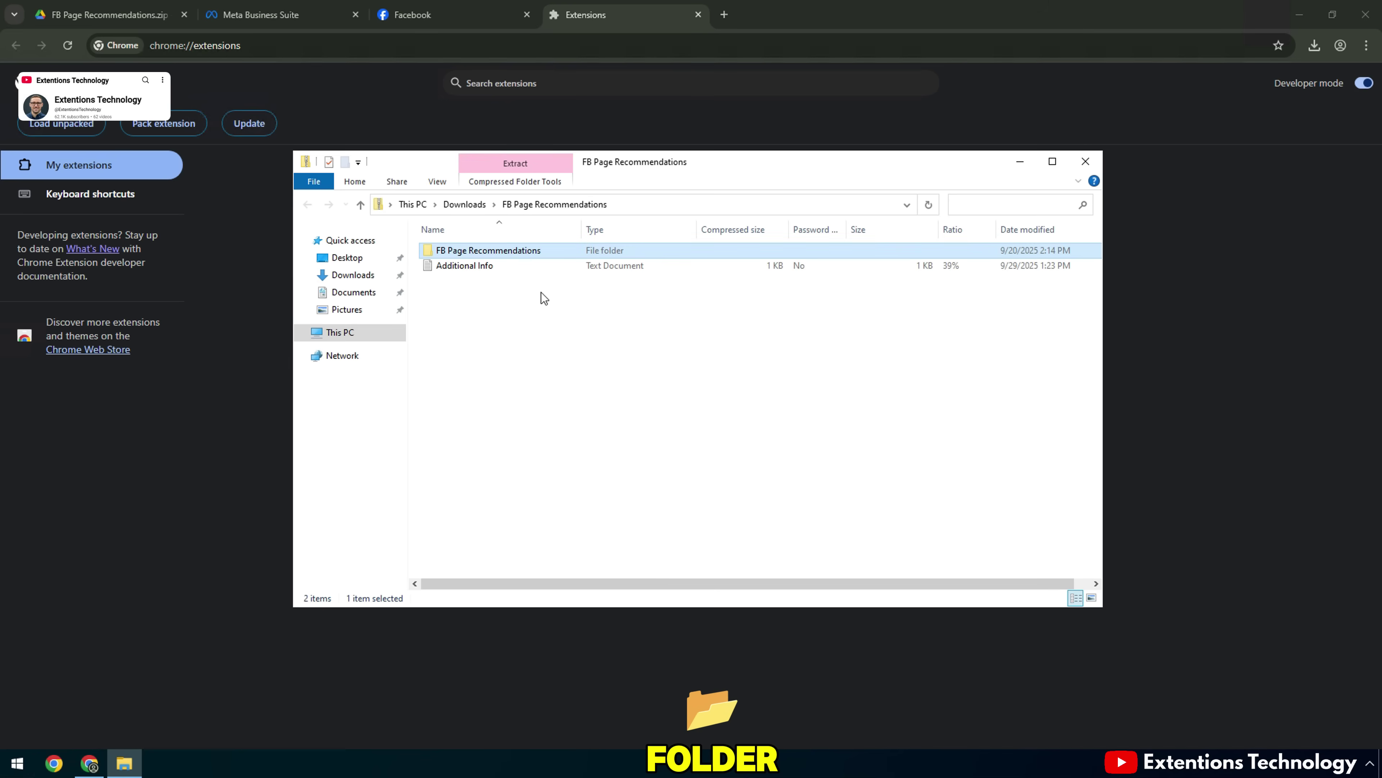
{"action": "left_click", "coordinate": [348, 274]}
{"action": "left_click", "coordinate": [479, 271]}
{"action": "right_click", "coordinate": [479, 272]}
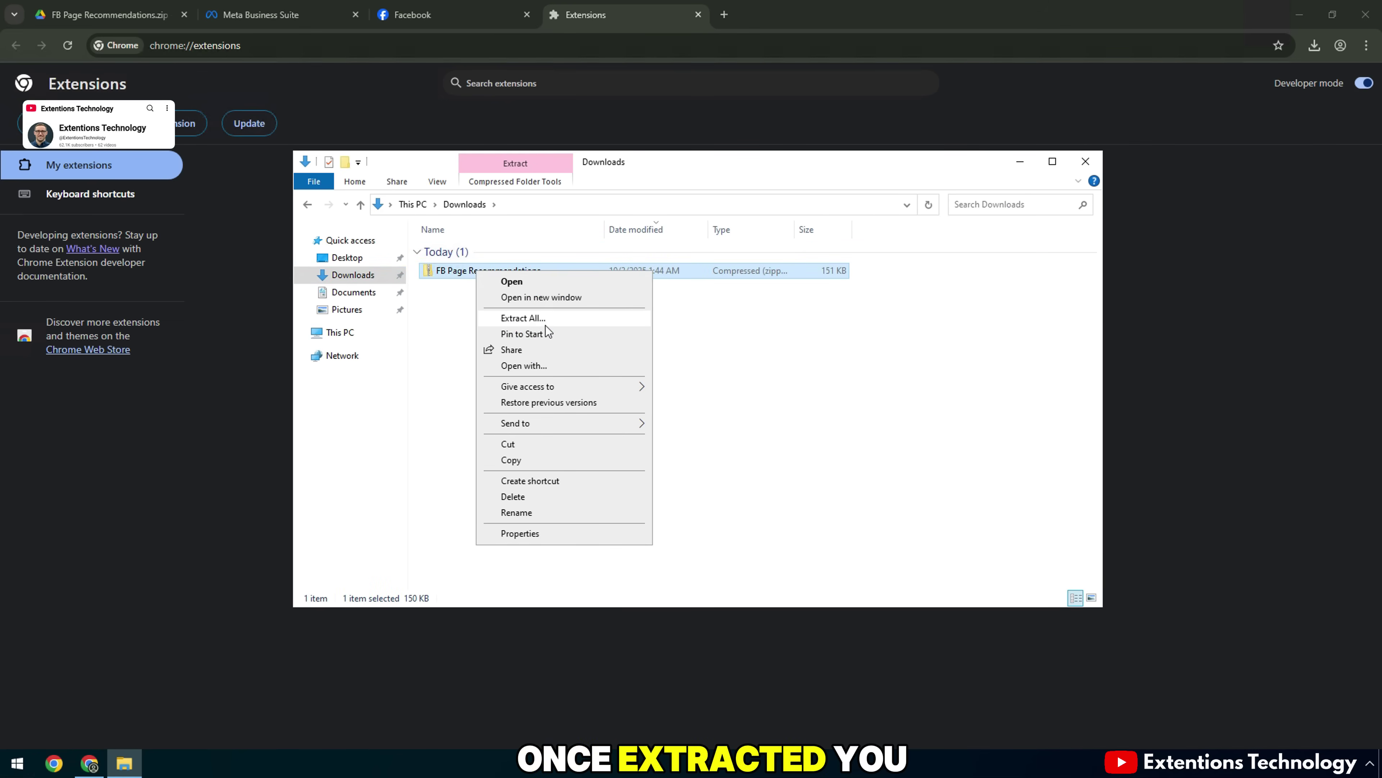
{"action": "left_click", "coordinate": [529, 315]}
{"action": "left_click", "coordinate": [822, 520]}
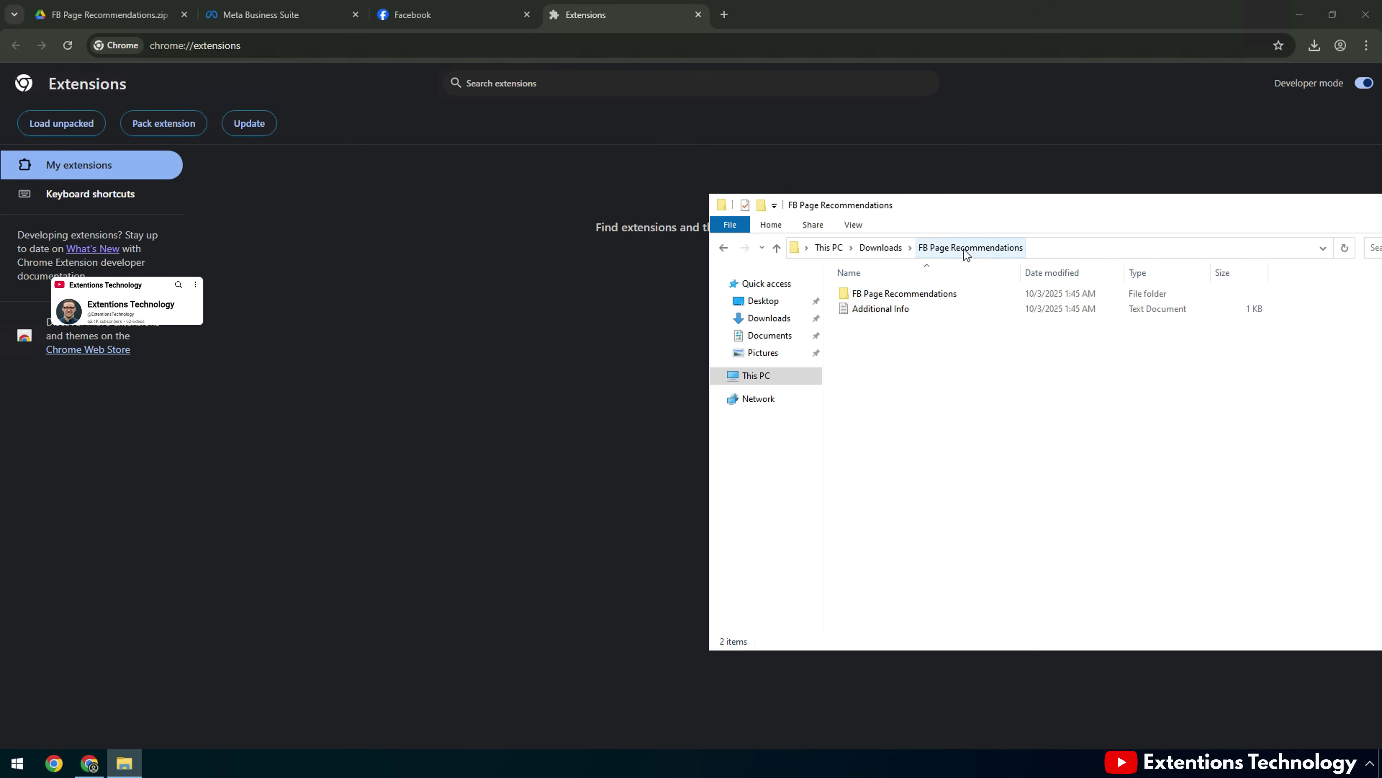
- Open the inner FB Page Recommendations folder and load it into Chrome's Extensions page as an unpacked extension
{"action": "left_click", "coordinate": [1103, 178]}
{"action": "double_click", "coordinate": [900, 294]}
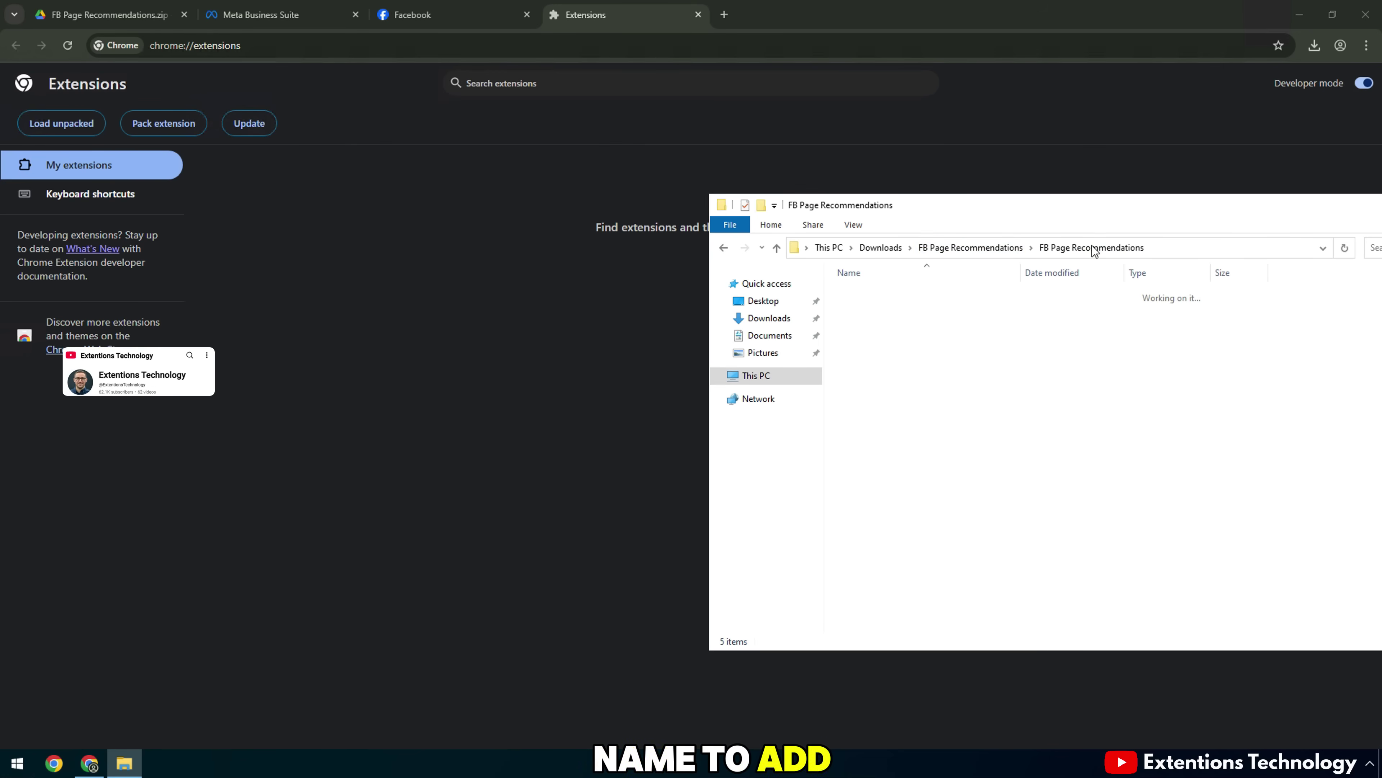
{"action": "left_click_drag", "start_coordinate": [1070, 247], "coordinate": [384, 311]}
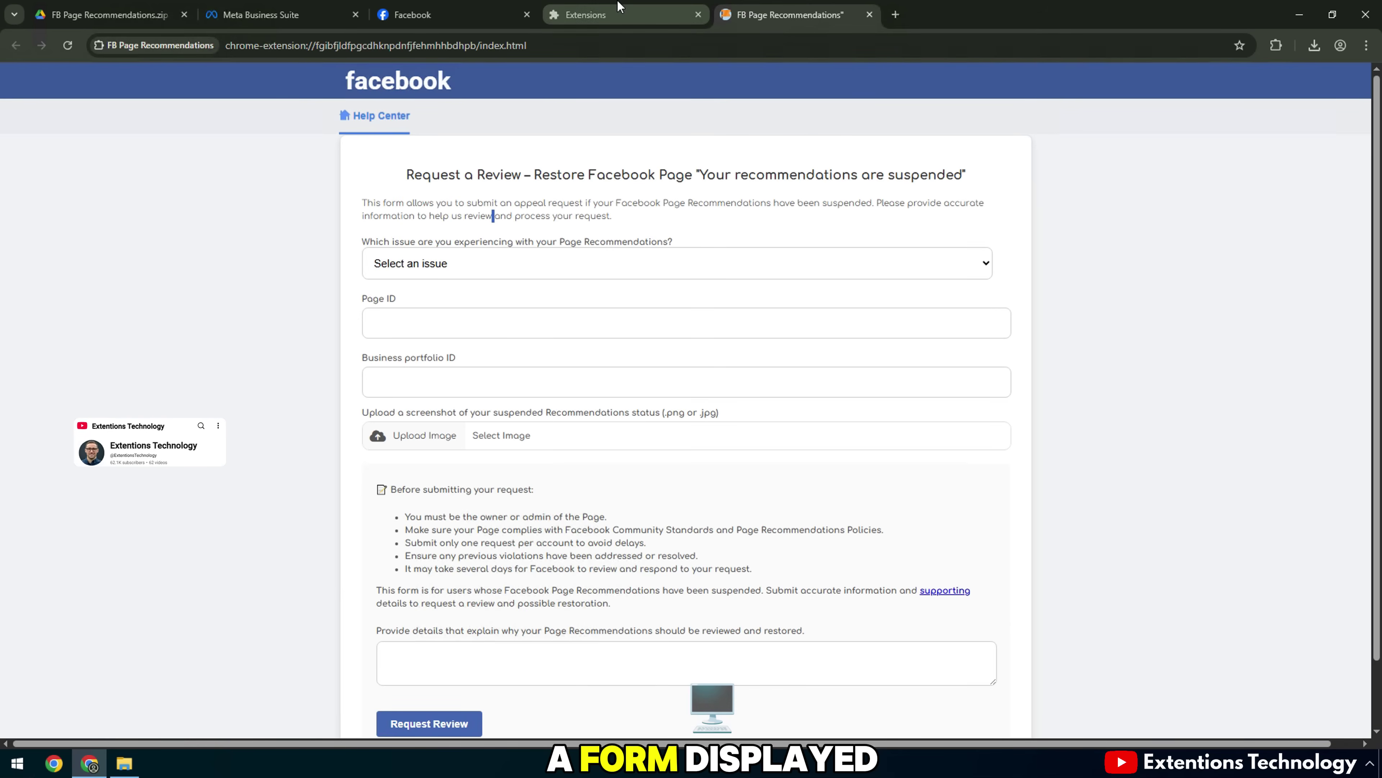
{"action": "left_click", "coordinate": [619, 8]}
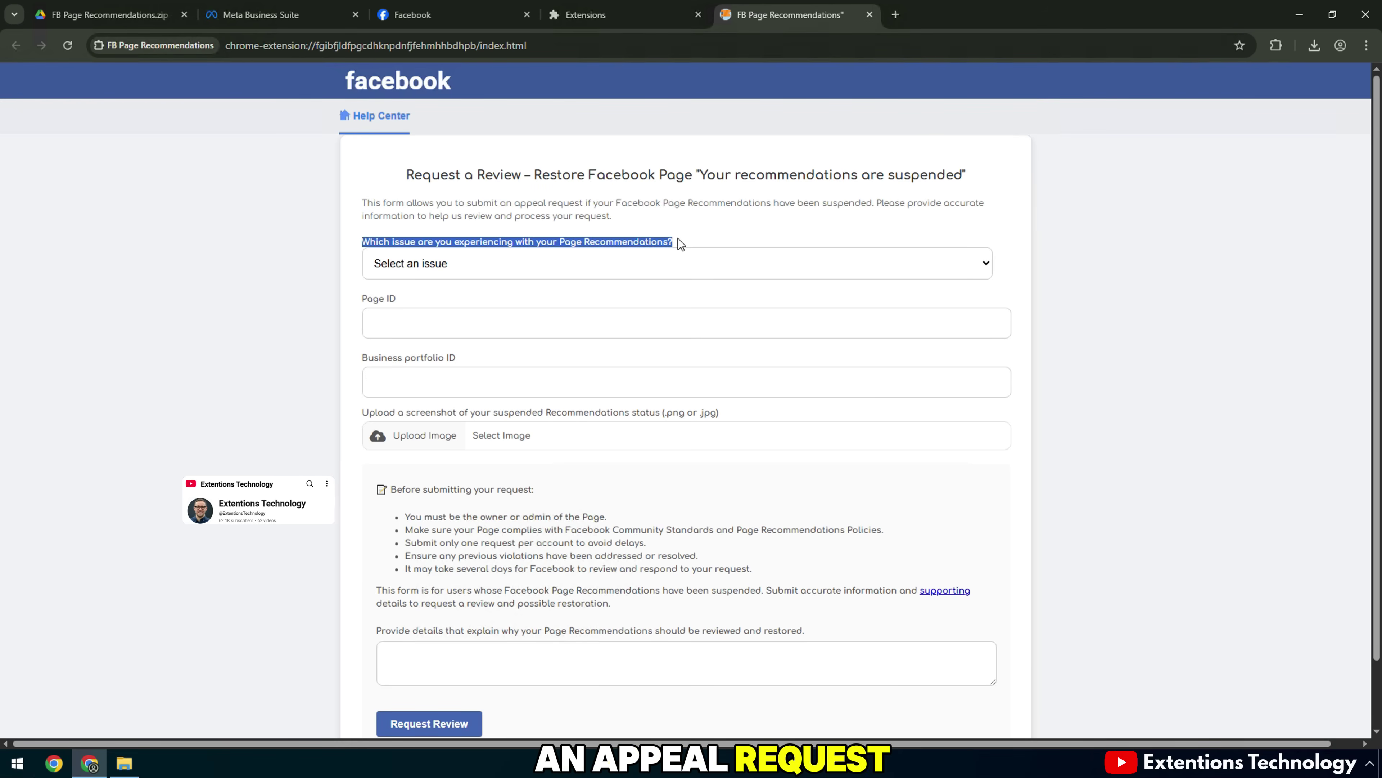
- Choose "My Page Recommendations are suspended" as the issue in the review form and activate the Page ID field
{"action": "left_click", "coordinate": [482, 264]}
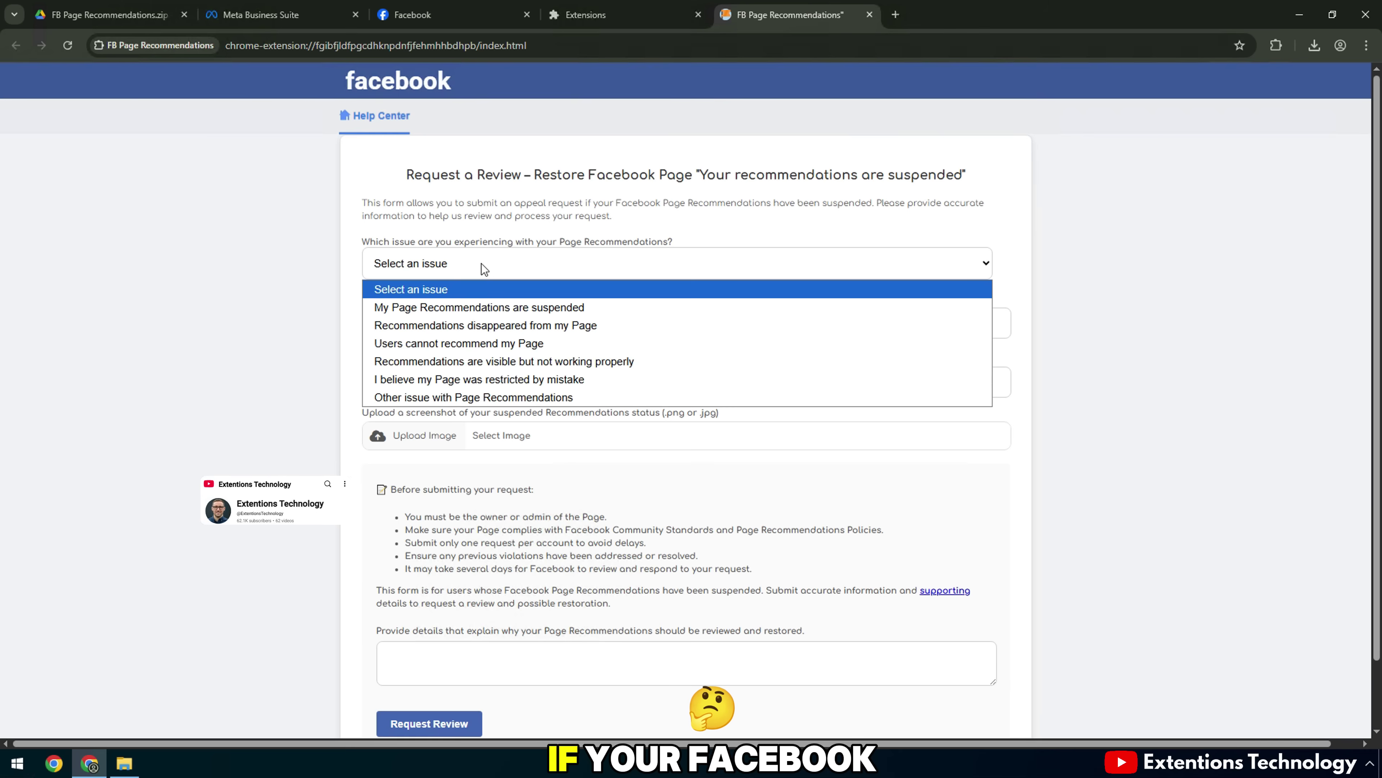
{"action": "left_click", "coordinate": [432, 313]}
{"action": "left_click", "coordinate": [400, 325]}
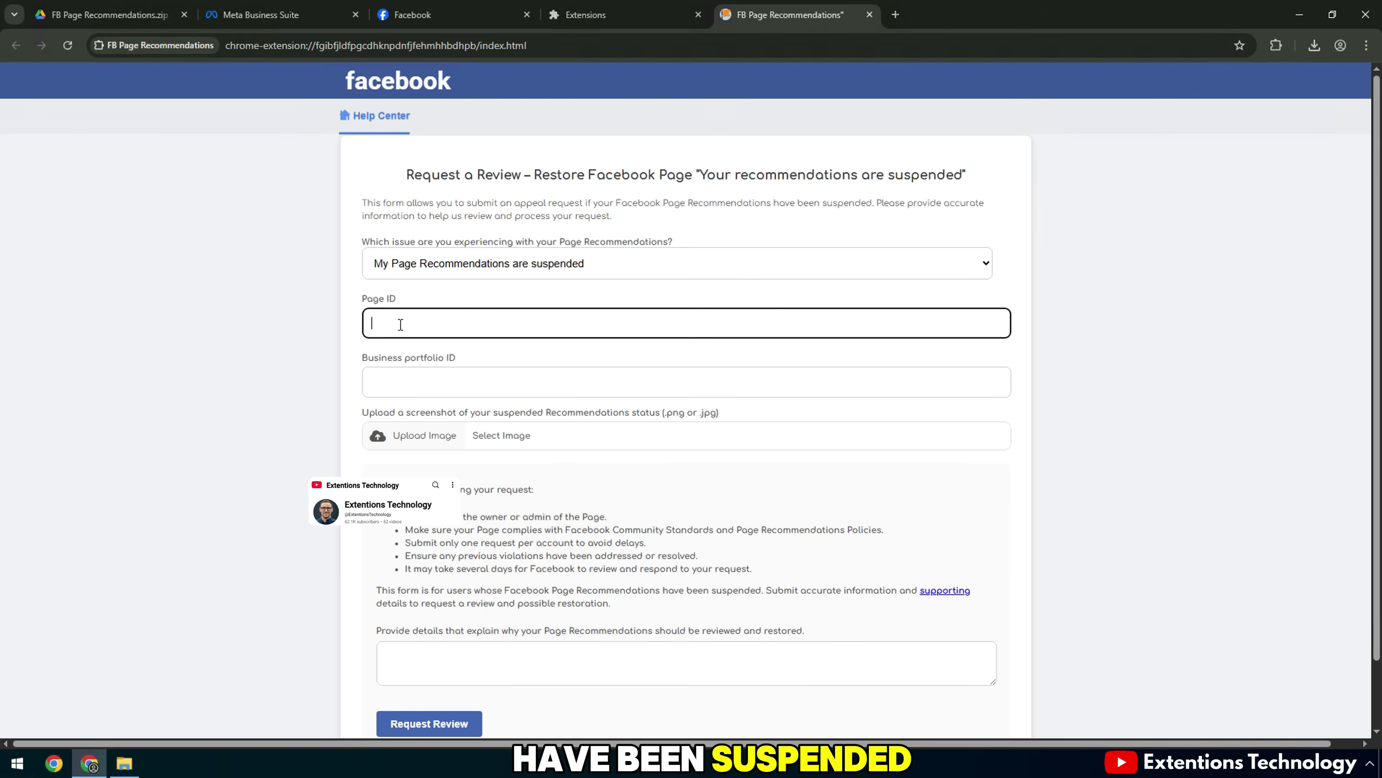
- Open the Page transparency information in the About section of That Cool Edits Page on Facebook
{"action": "left_click", "coordinate": [451, 6]}
{"action": "left_click", "coordinate": [1345, 82]}
{"action": "left_click", "coordinate": [1145, 133]}
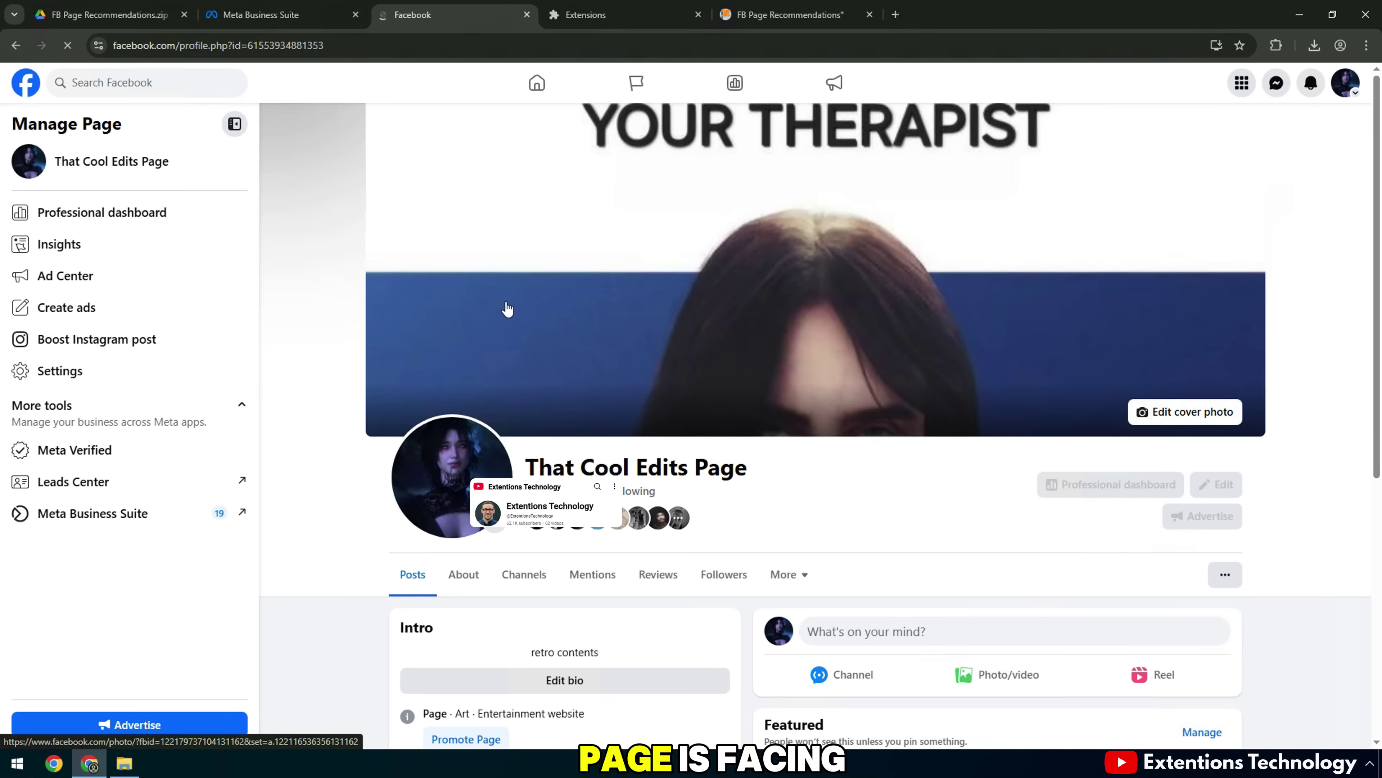
{"action": "scroll", "coordinate": [506, 305], "scroll_direction": "down", "scroll_amount": 5}
{"action": "left_click", "coordinate": [464, 285]}
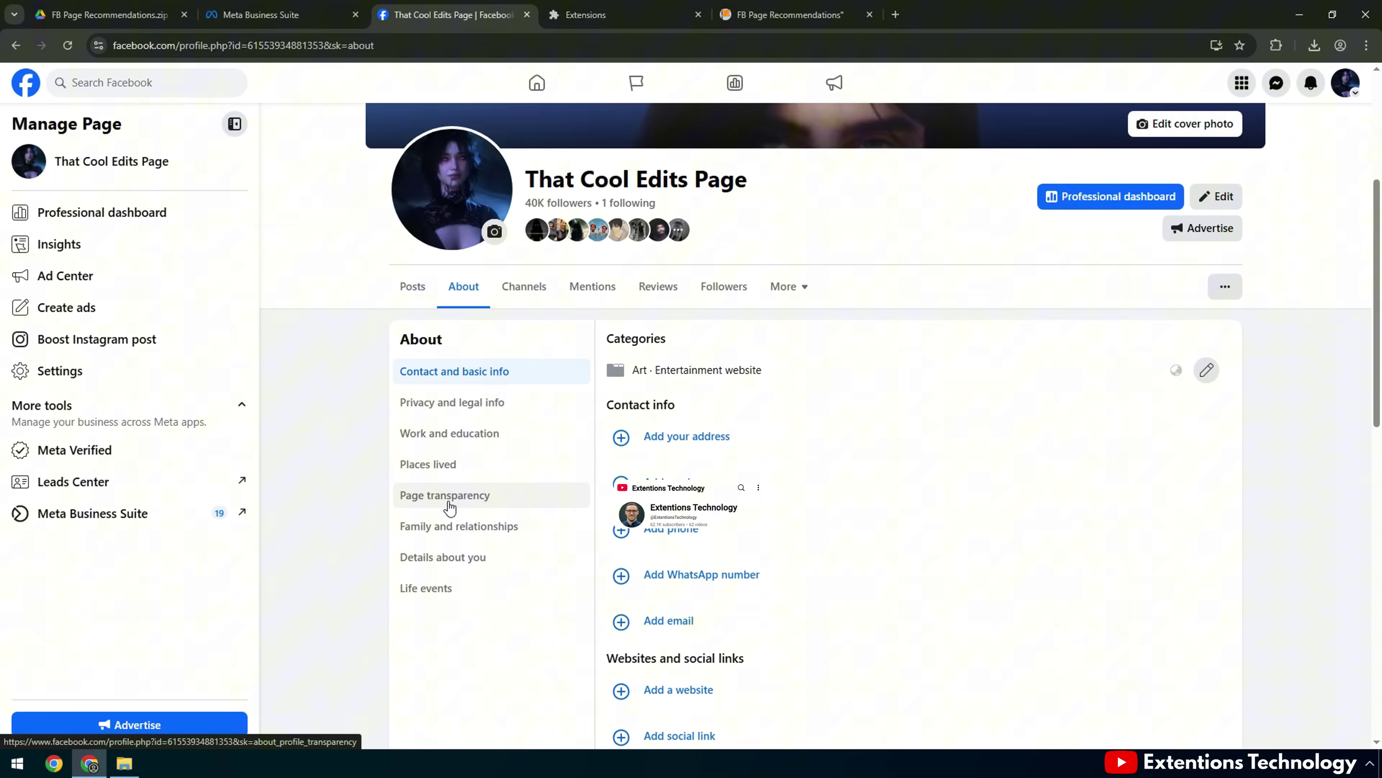
{"action": "left_click", "coordinate": [441, 494]}
- Copy the Page ID from Page transparency and enter it in the review form's Page ID field
{"action": "double_click", "coordinate": [677, 390]}
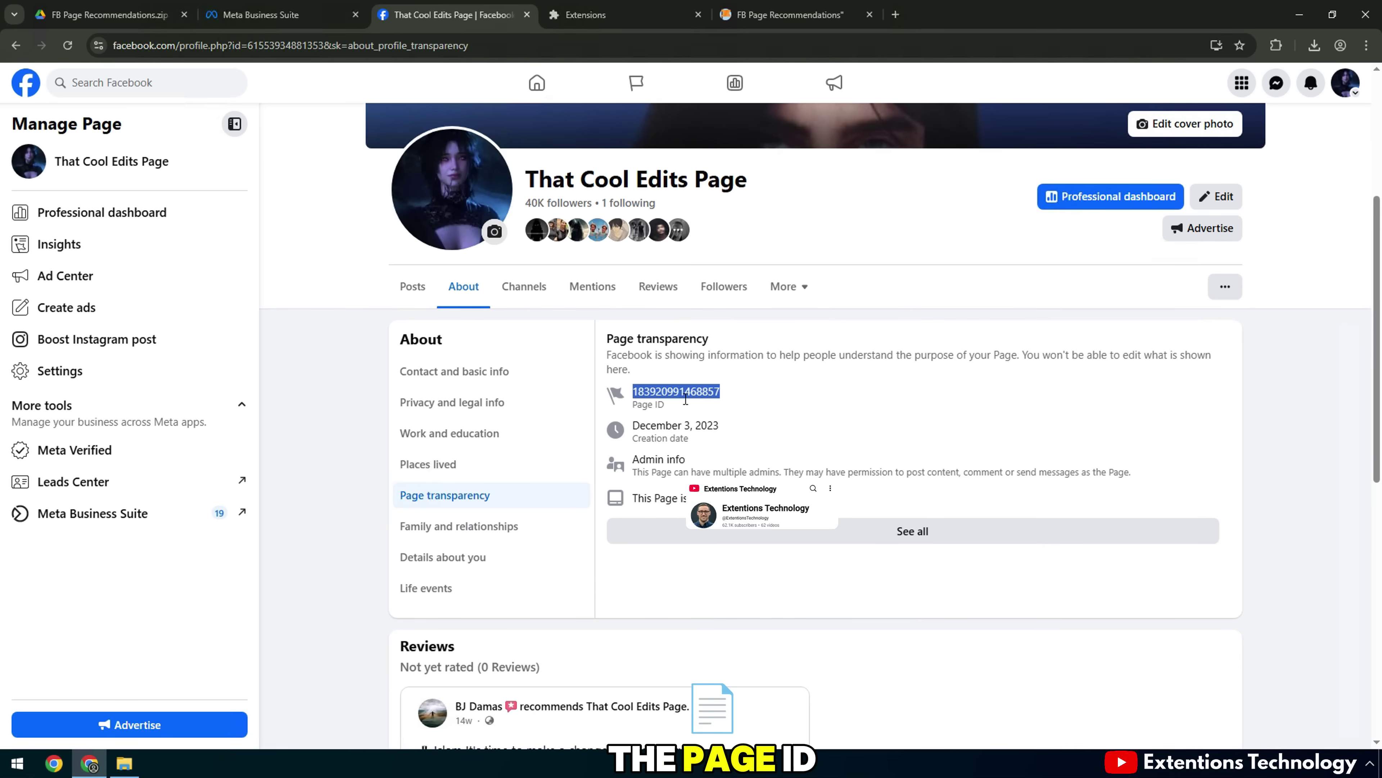
{"action": "right_click", "coordinate": [681, 391]}
{"action": "left_click", "coordinate": [703, 411]}
{"action": "left_click", "coordinate": [789, 15]}
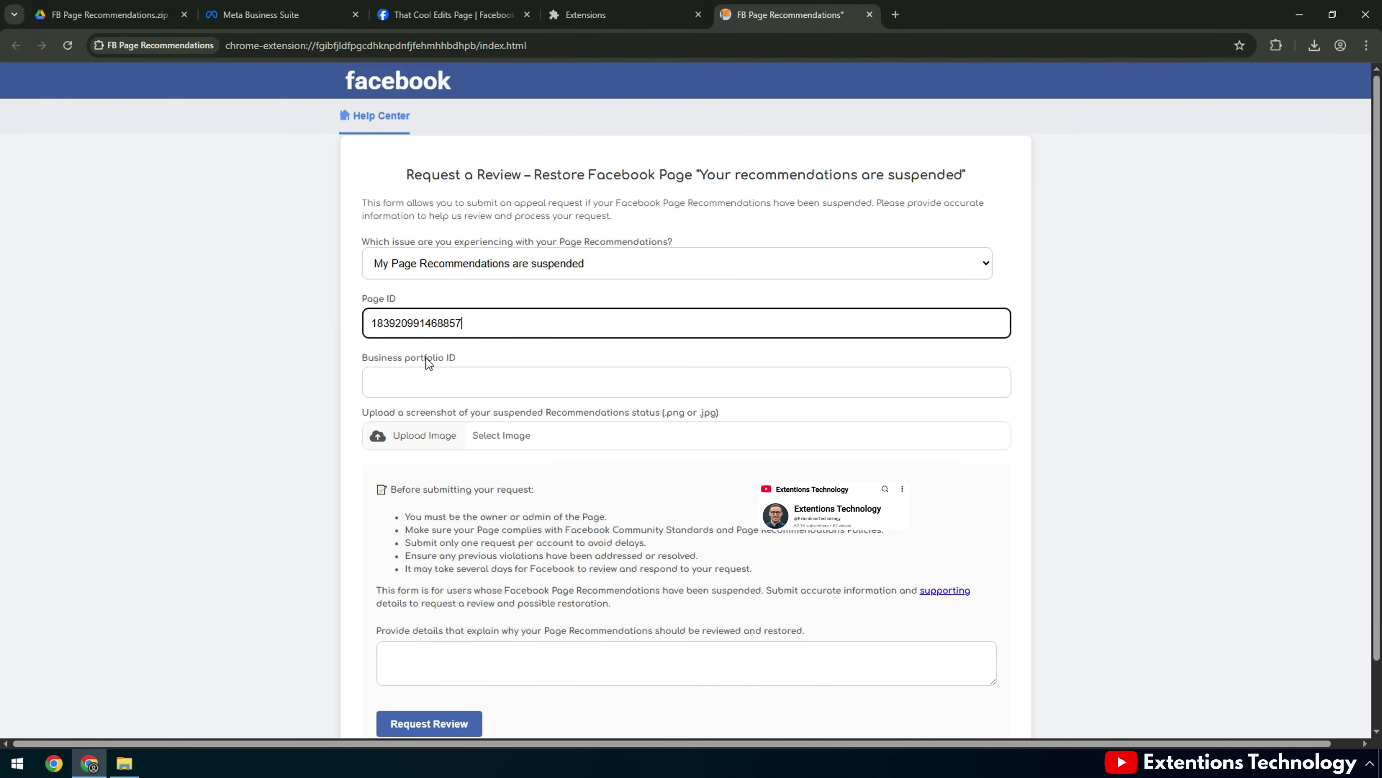
- Switch to Meta Business Suite and view That Cool Edits Page among the business portfolio's Pages
{"action": "left_click", "coordinate": [430, 381]}
{"action": "left_click", "coordinate": [443, 16]}
{"action": "left_click", "coordinate": [429, 287]}
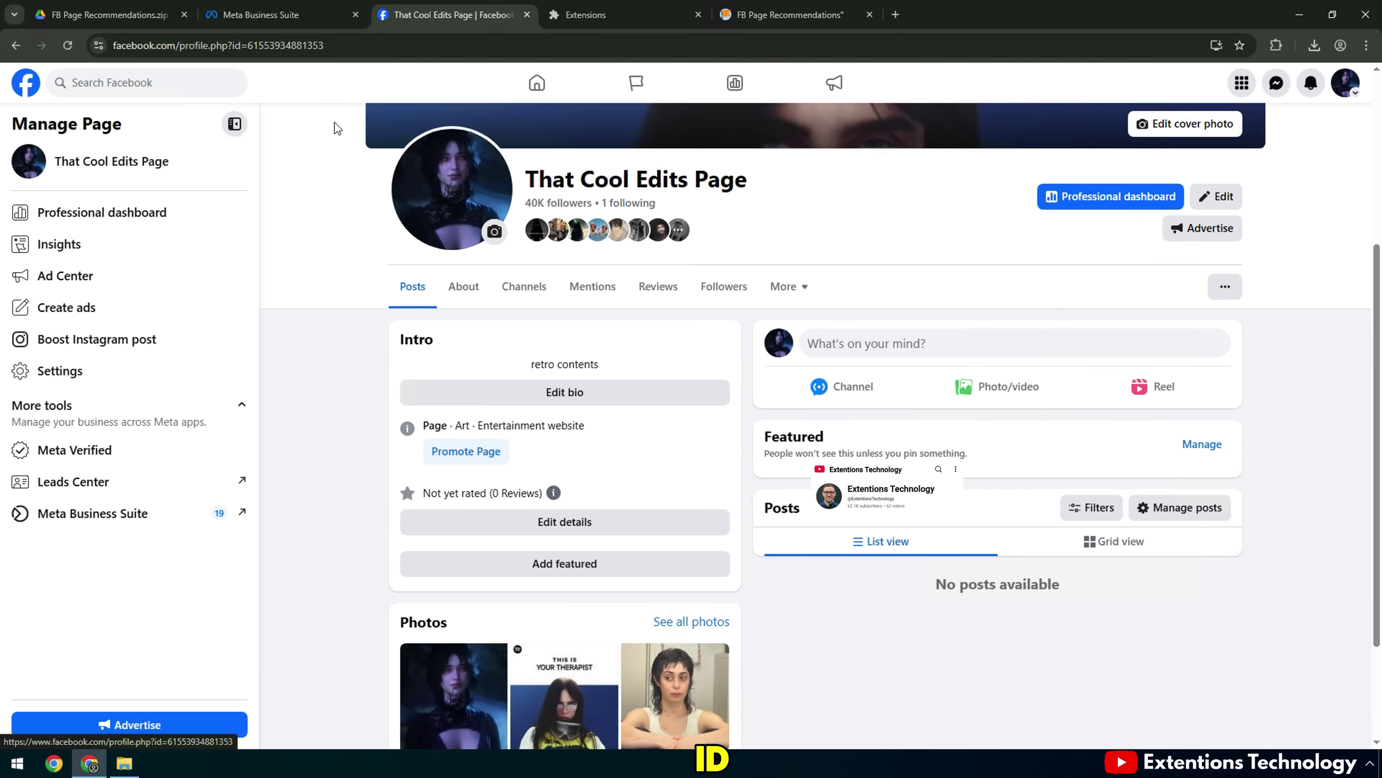
{"action": "left_click", "coordinate": [261, 14]}
{"action": "left_click", "coordinate": [264, 331]}
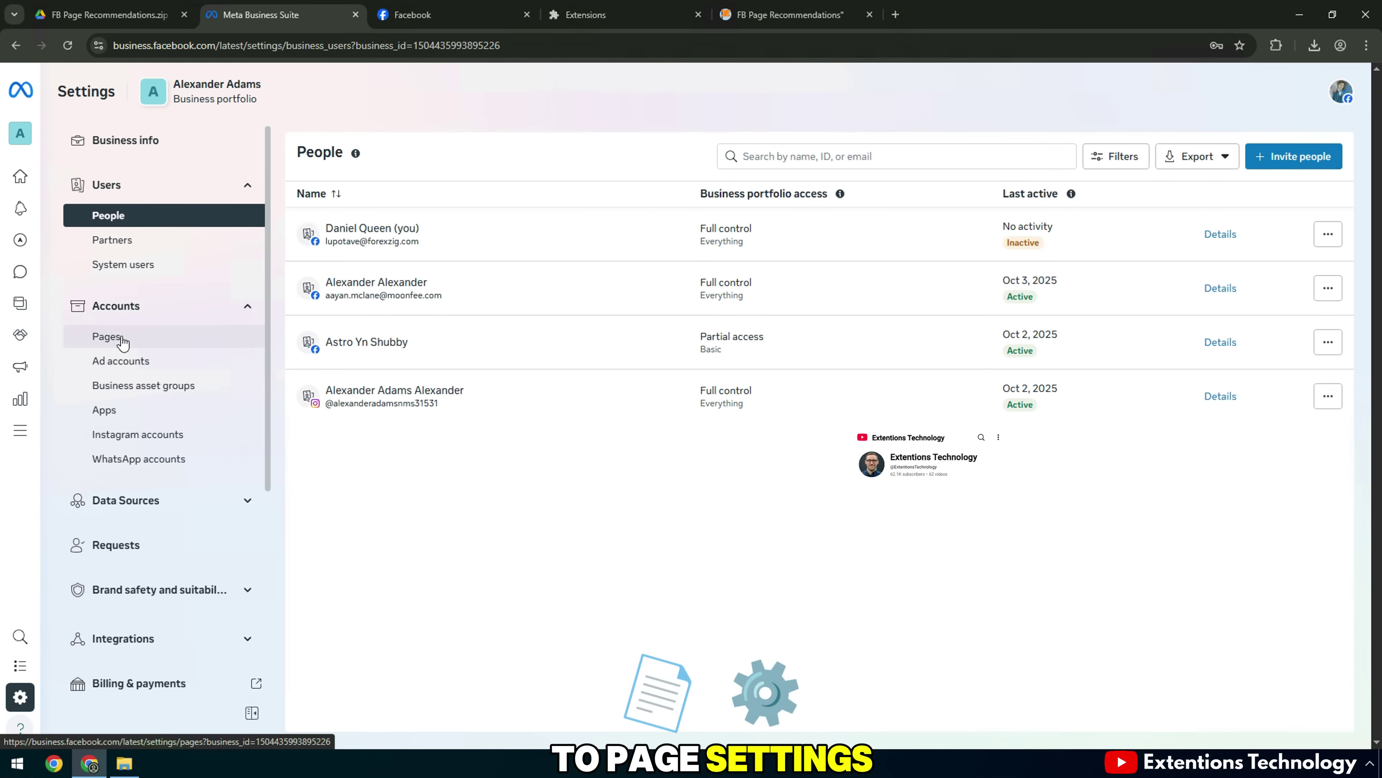
{"action": "left_click", "coordinate": [107, 336]}
{"action": "left_click", "coordinate": [400, 232]}
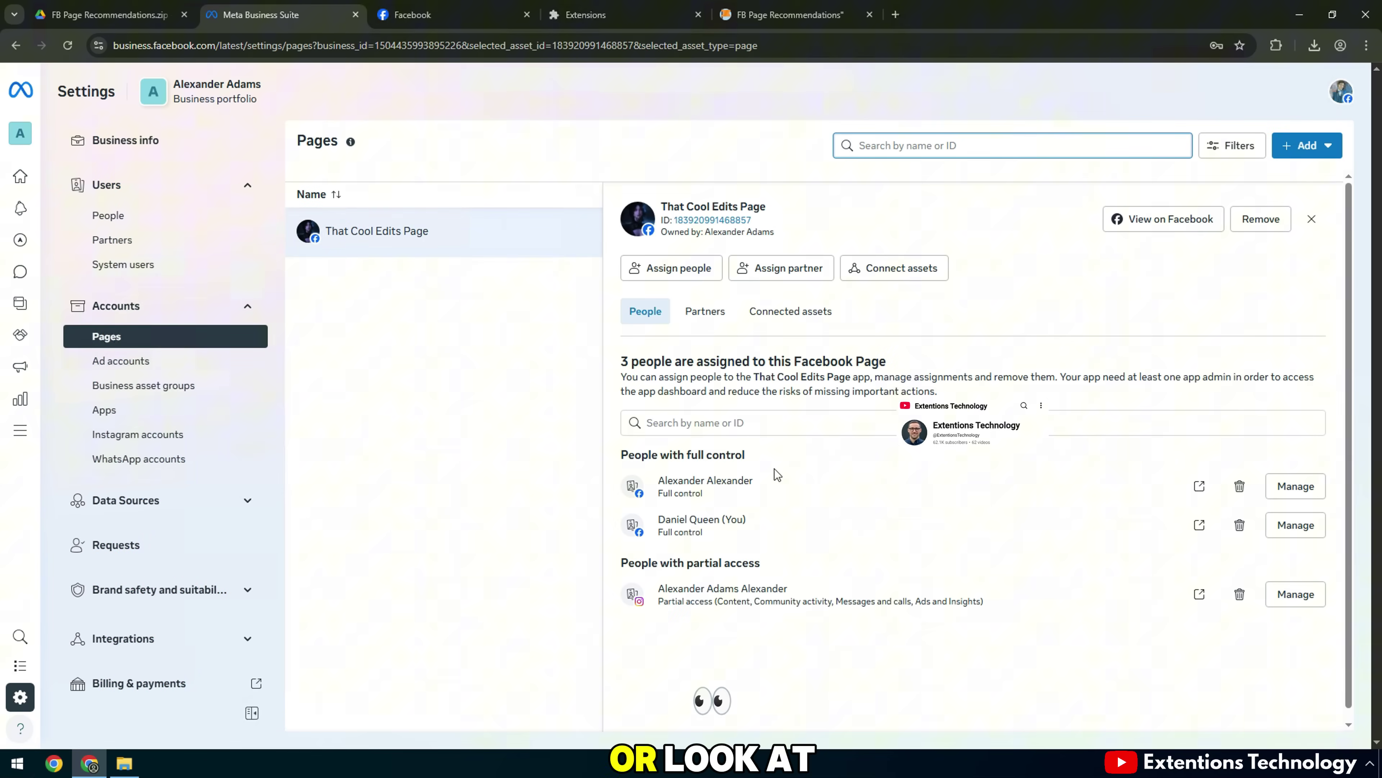
- Copy the Business portfolio ID from the portfolio's Business info and enter it in the review form
{"action": "left_click", "coordinate": [126, 140]}
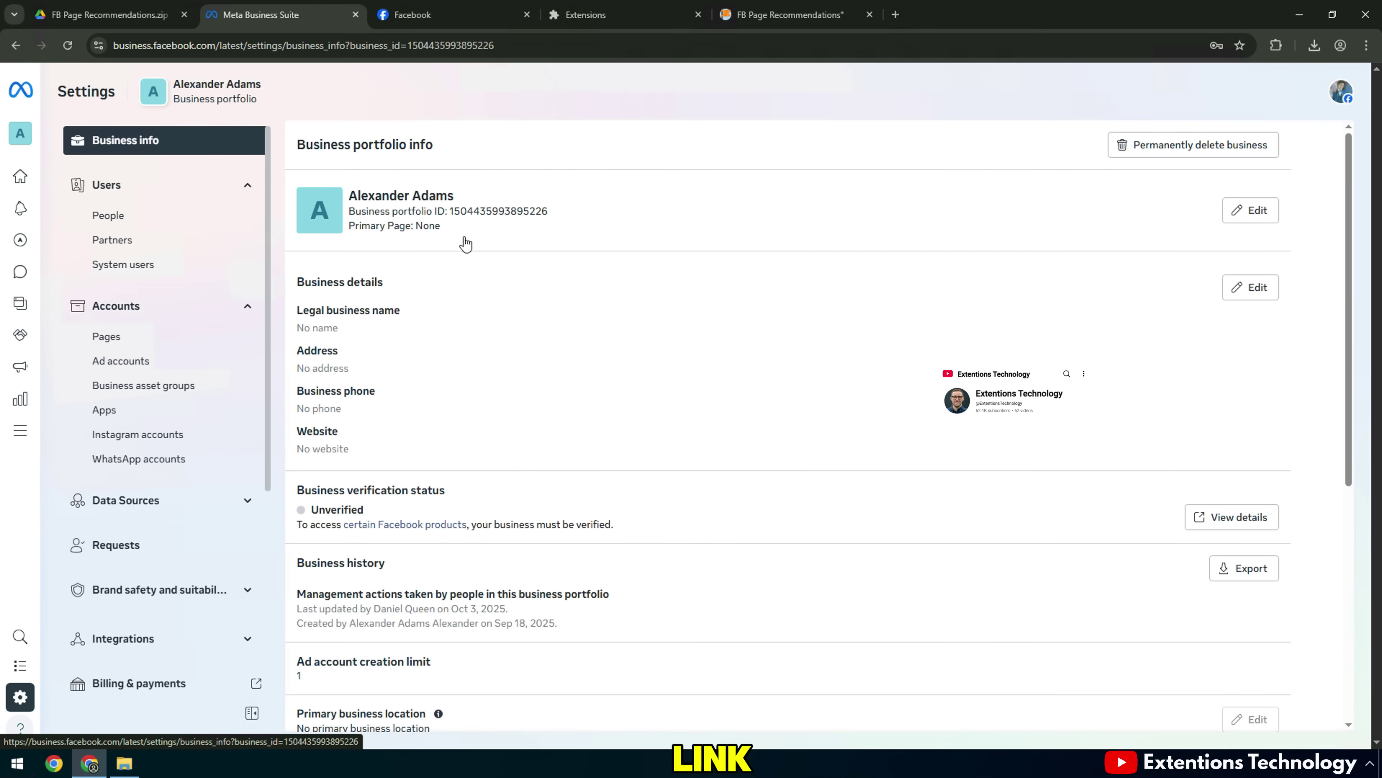
{"action": "double_click", "coordinate": [496, 213]}
{"action": "right_click", "coordinate": [496, 213]}
{"action": "left_click", "coordinate": [519, 224]}
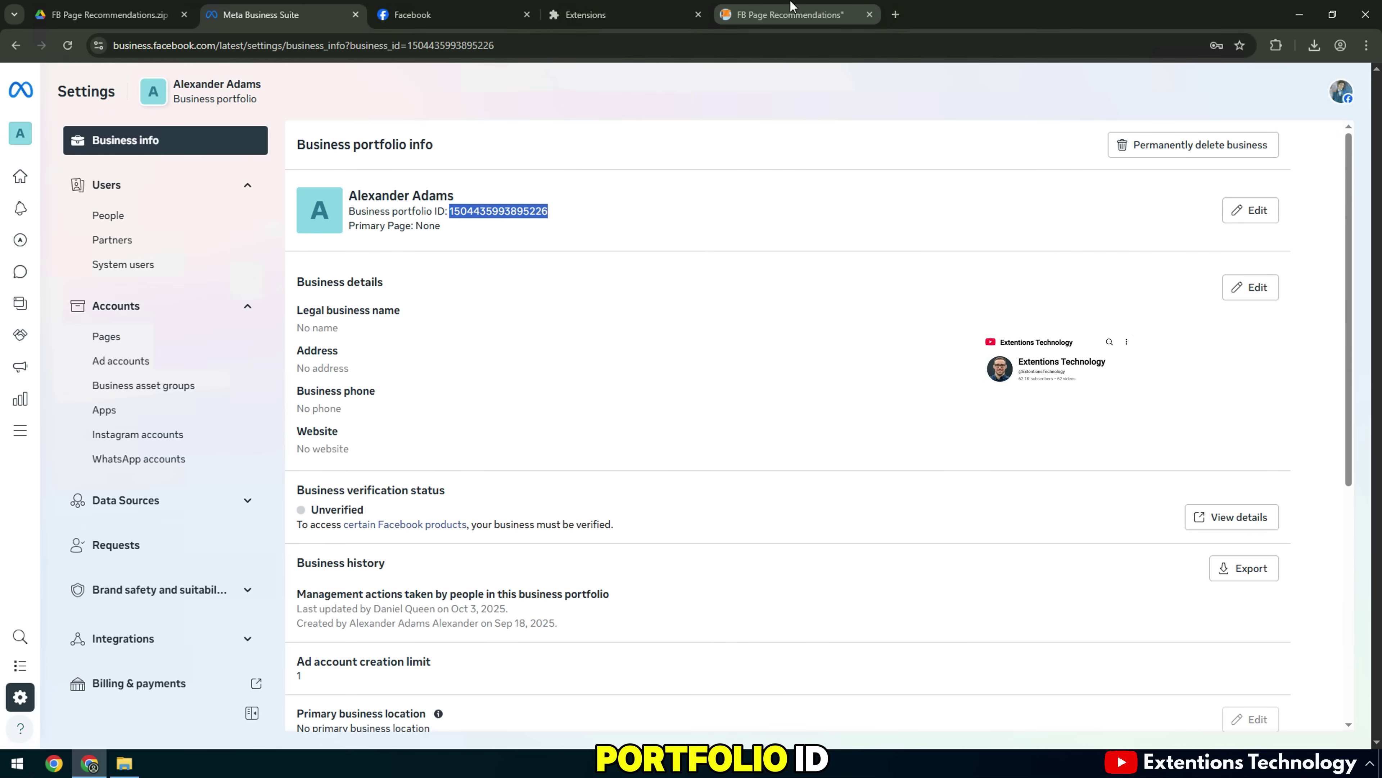
{"action": "left_click", "coordinate": [790, 15]}
- Return to That Cool Edits Page on Facebook and open its Page status
{"action": "left_click", "coordinate": [413, 15]}
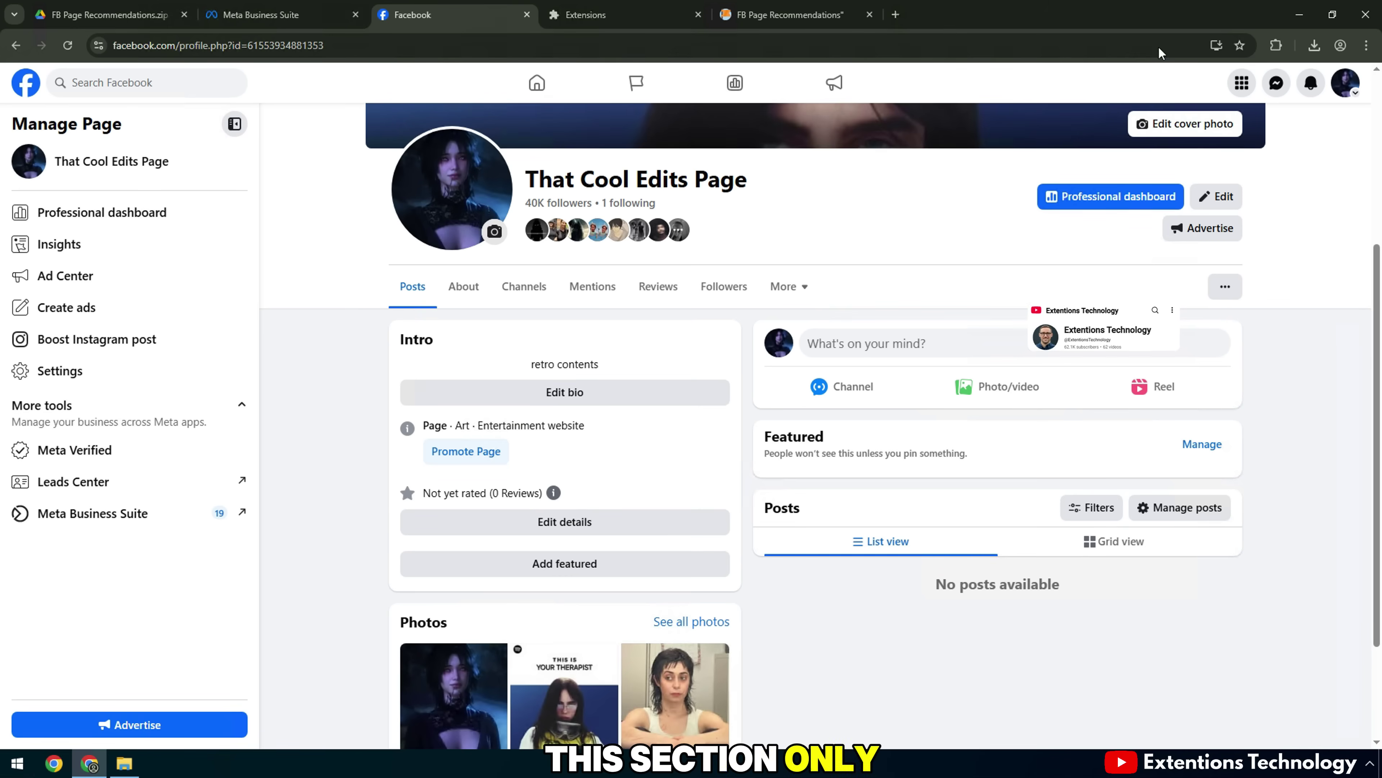
{"action": "left_click", "coordinate": [1225, 287]}
{"action": "left_click", "coordinate": [1161, 431]}
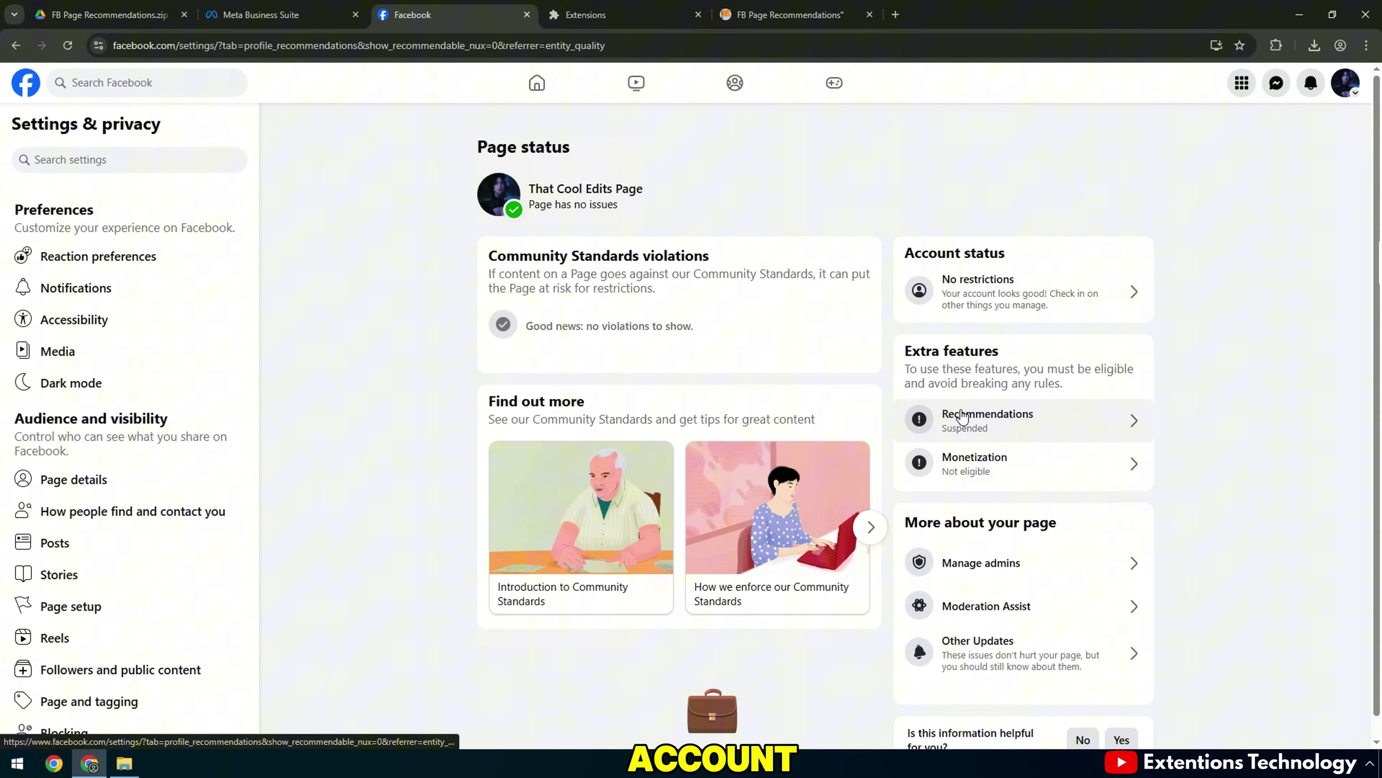
- Open the Page's Recommendations status, capture it with Snipping Tool, and save the snip as Capture in PNG format in Downloads
{"action": "left_click", "coordinate": [962, 408]}
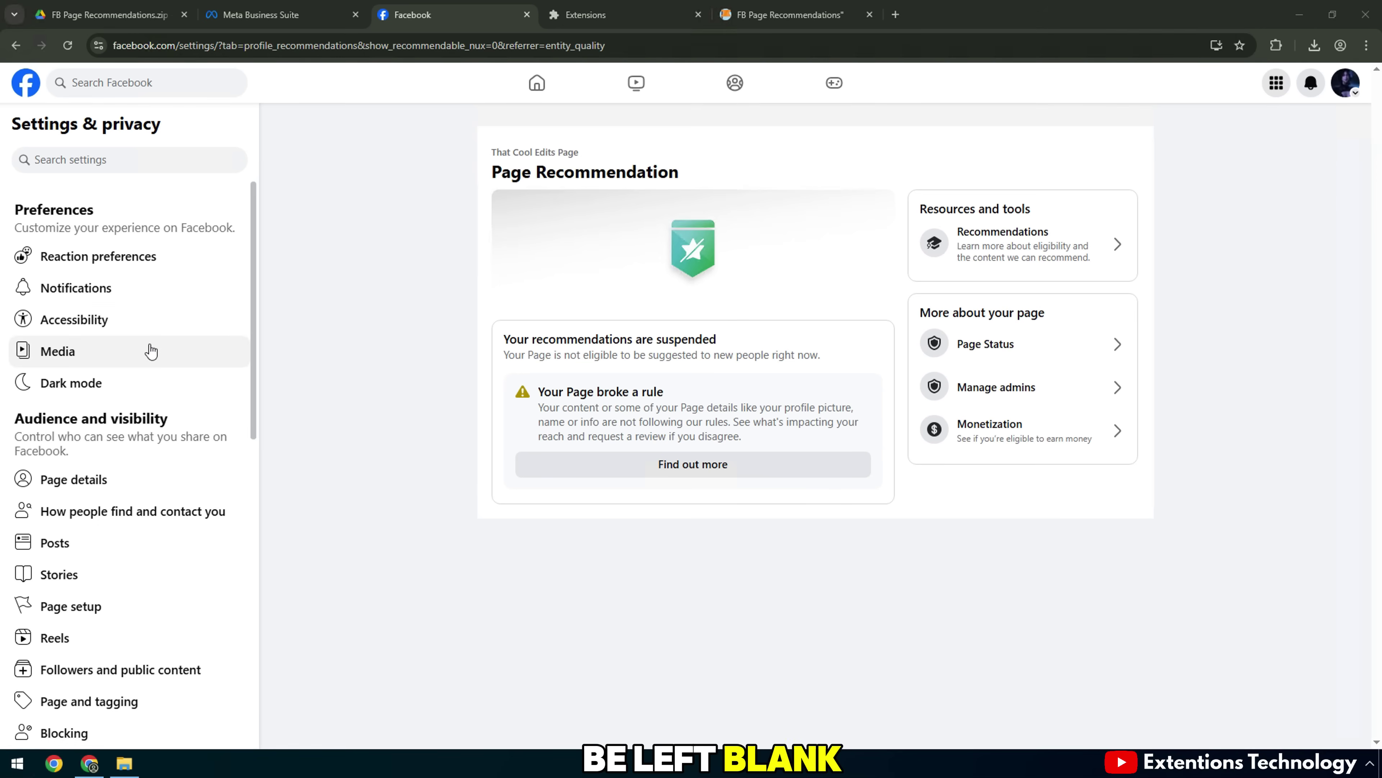
{"action": "key", "text": "super"}
{"action": "type", "text": "settin"}
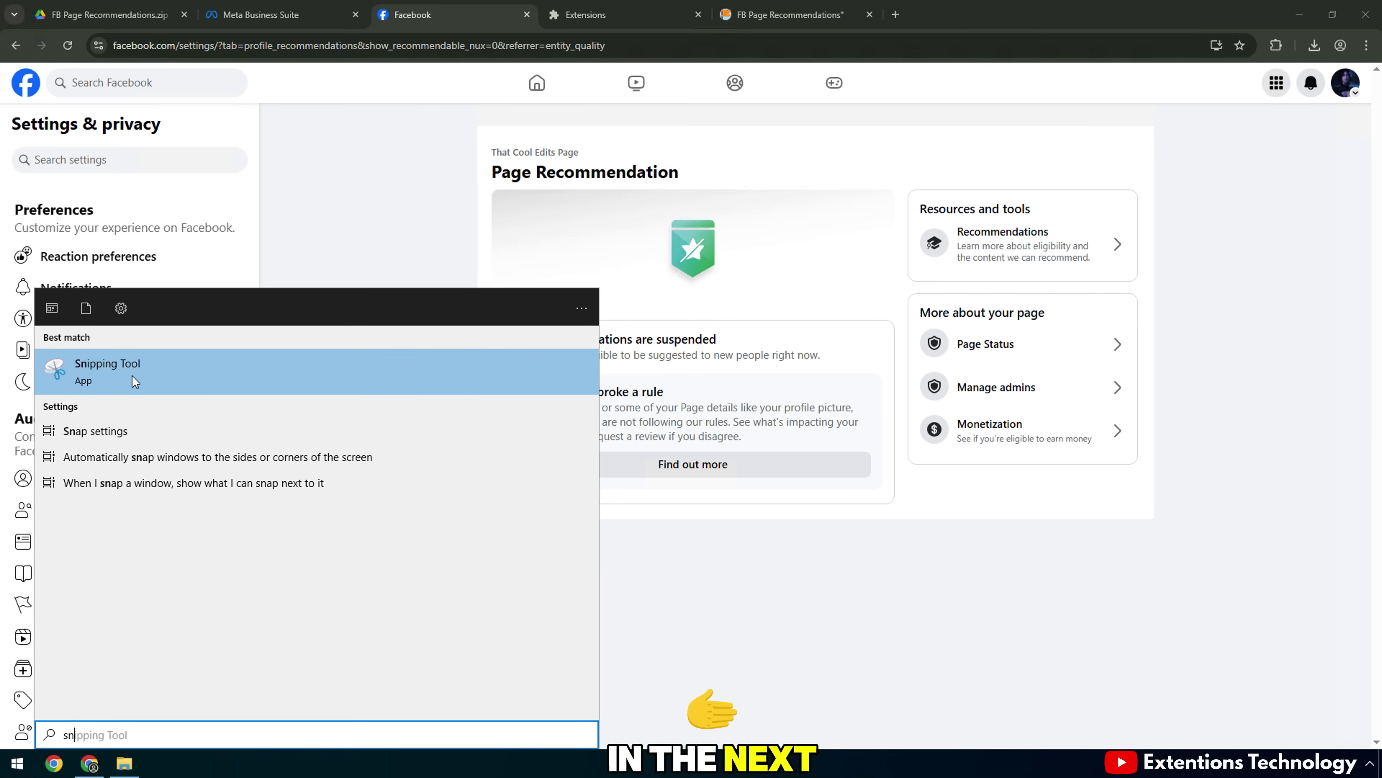
{"action": "left_click", "coordinate": [131, 376]}
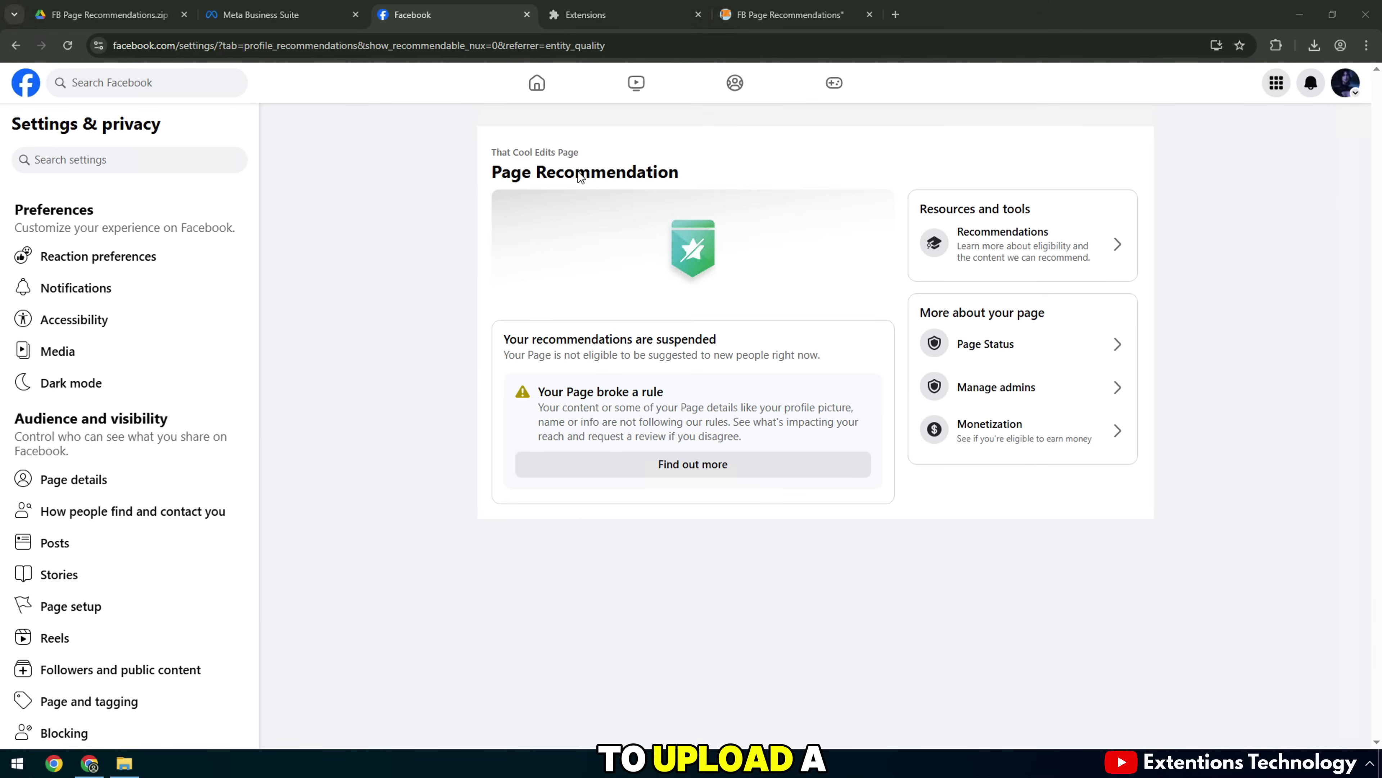
{"action": "left_click_drag", "start_coordinate": [5, 62], "coordinate": [1381, 694]}
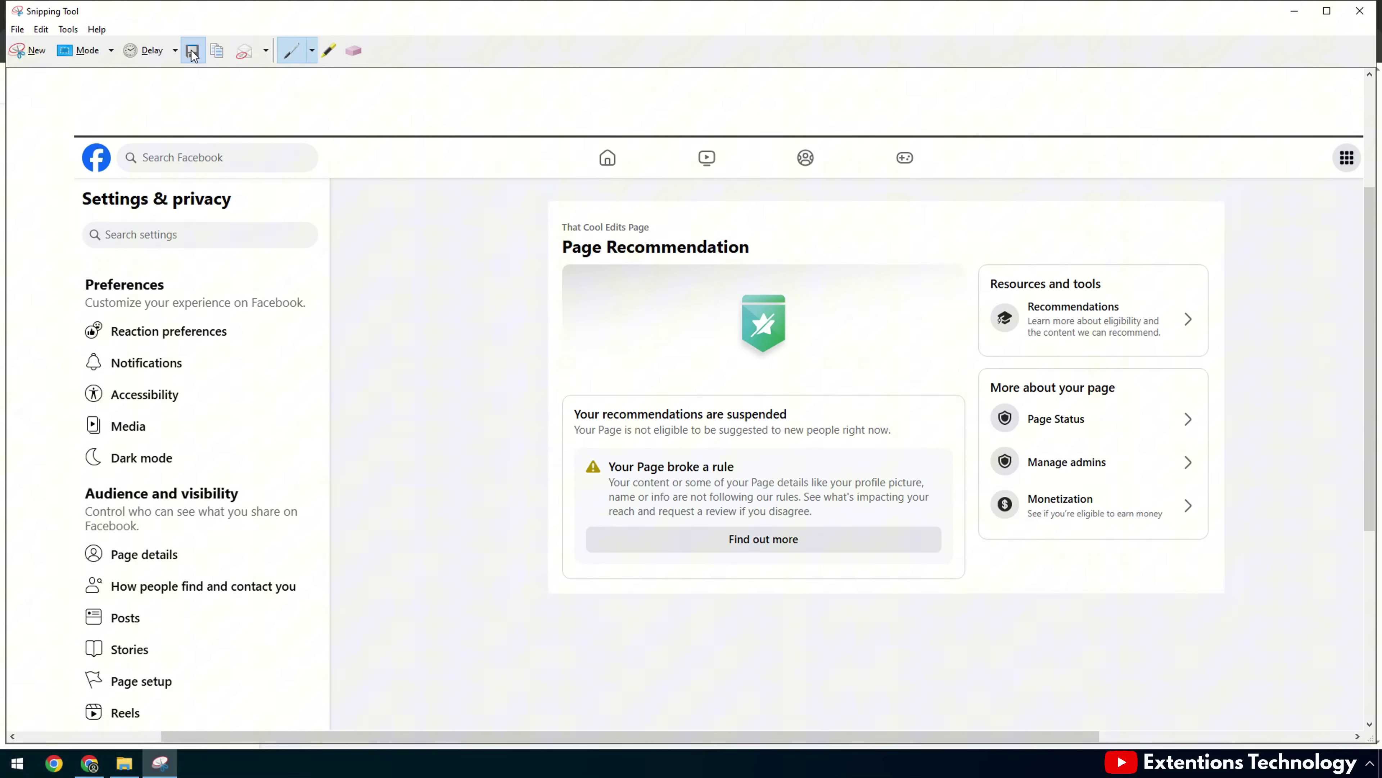
{"action": "left_click", "coordinate": [191, 51]}
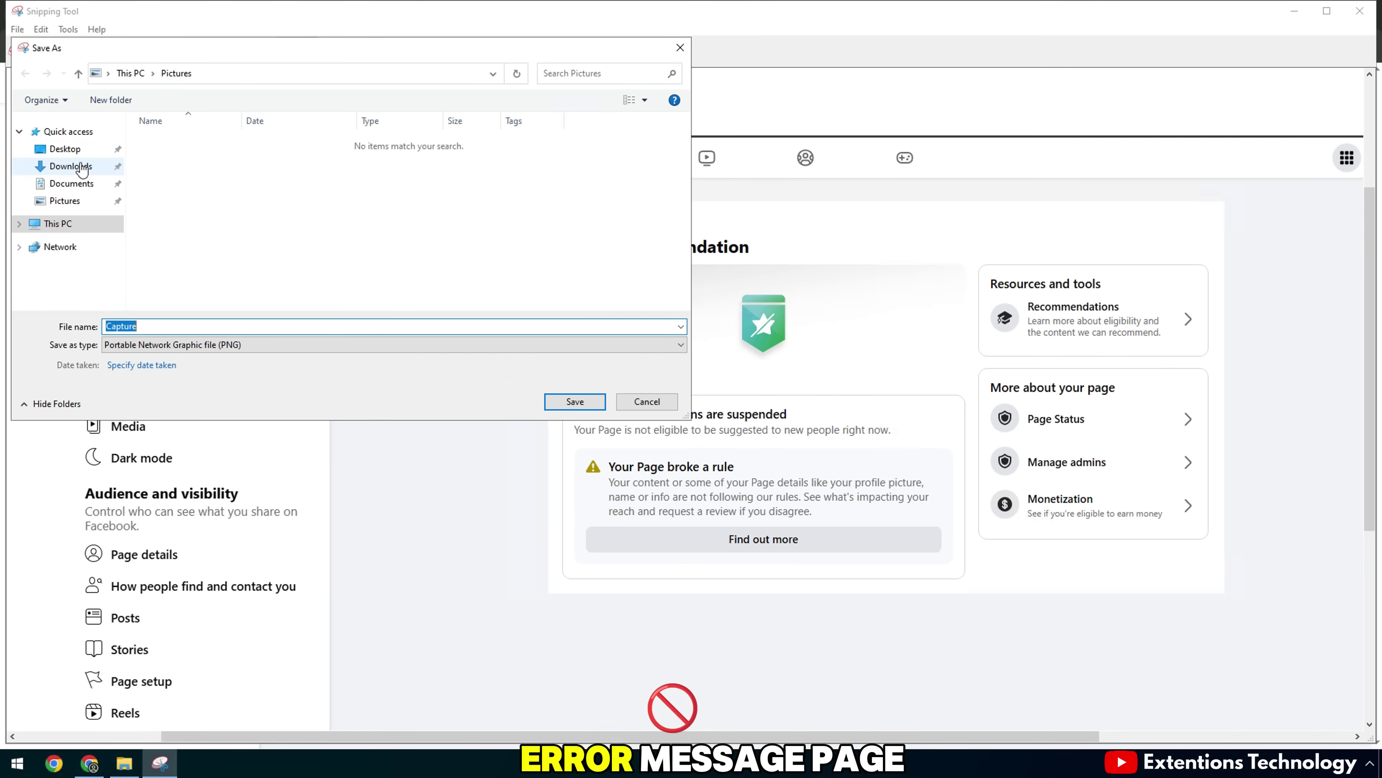
{"action": "left_click", "coordinate": [575, 402]}
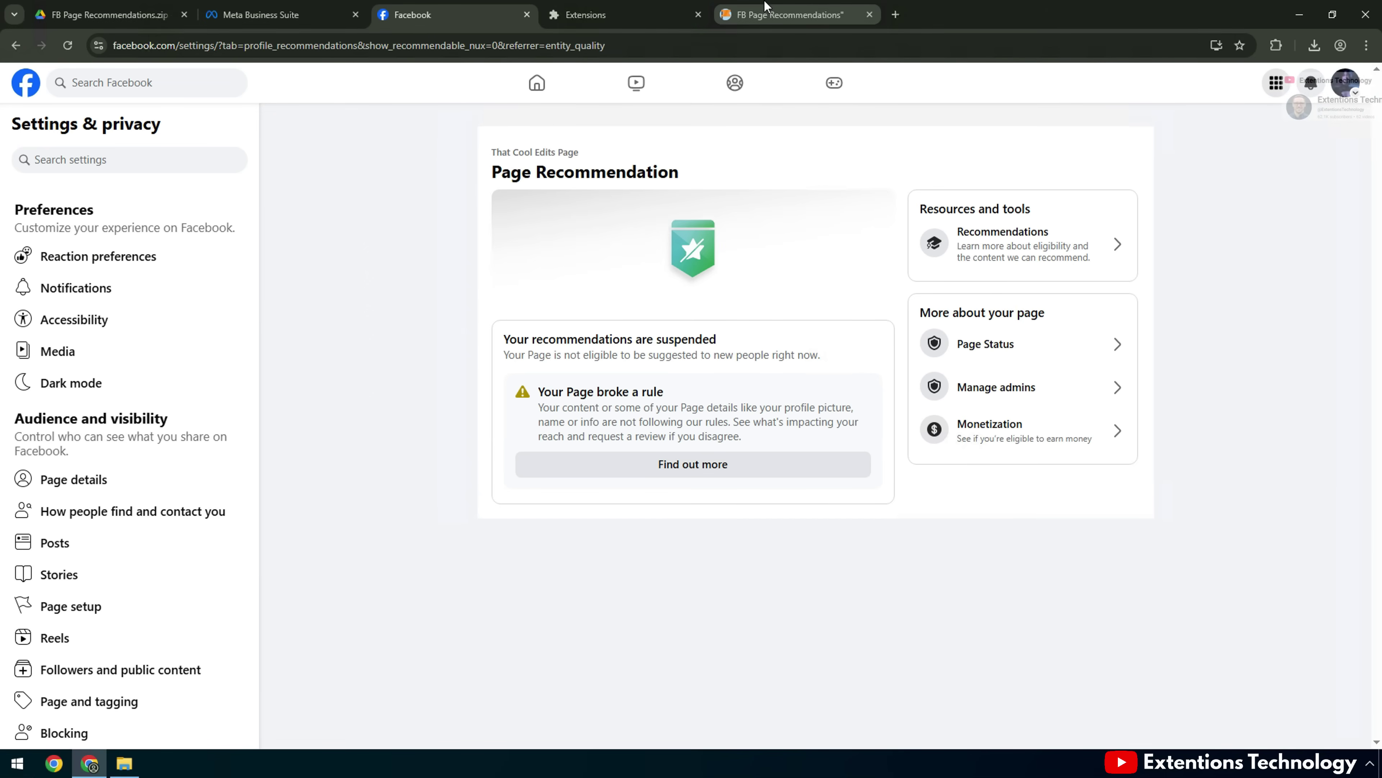
- Upload Capture.PNG from Downloads as the review form's screenshot of the suspended Recommendations status
{"action": "left_click", "coordinate": [766, 7]}
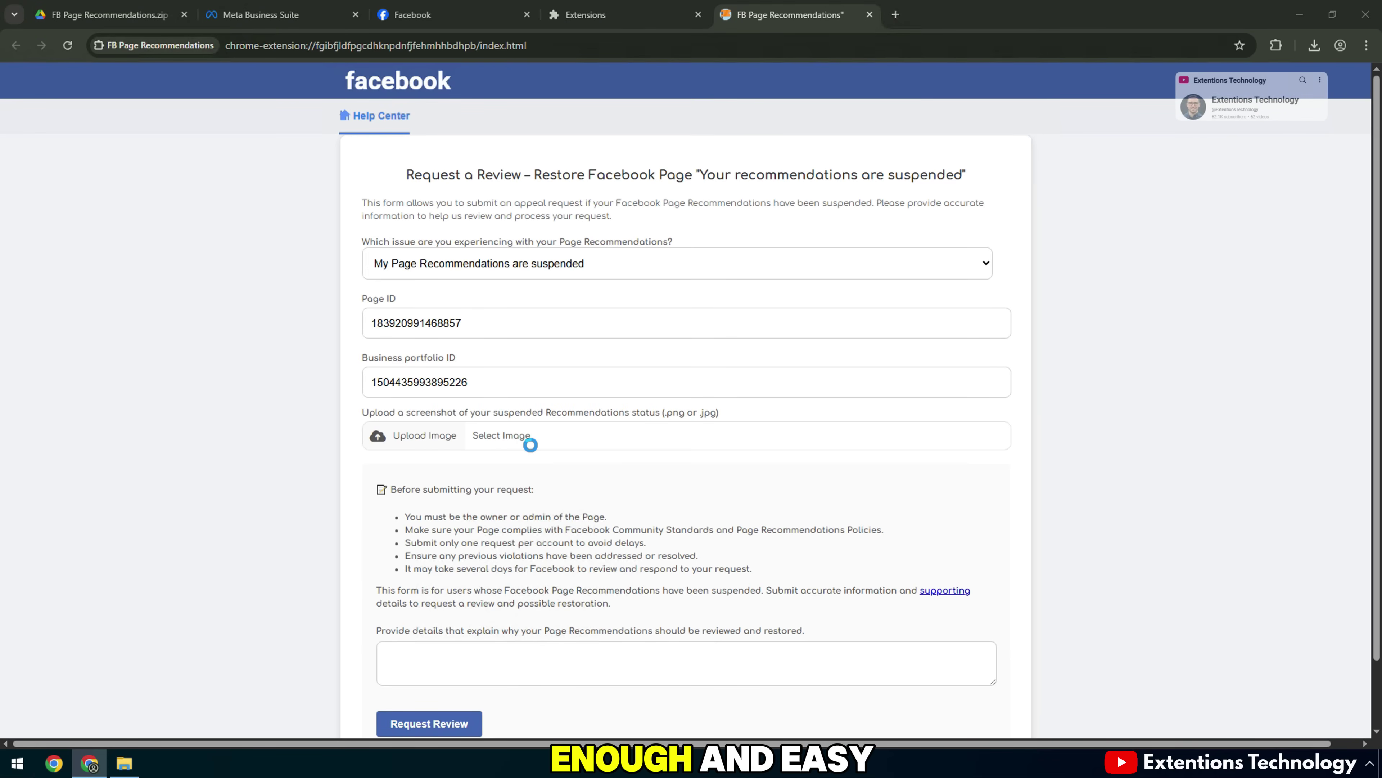
{"action": "left_click", "coordinate": [521, 436]}
{"action": "left_click", "coordinate": [64, 131]}
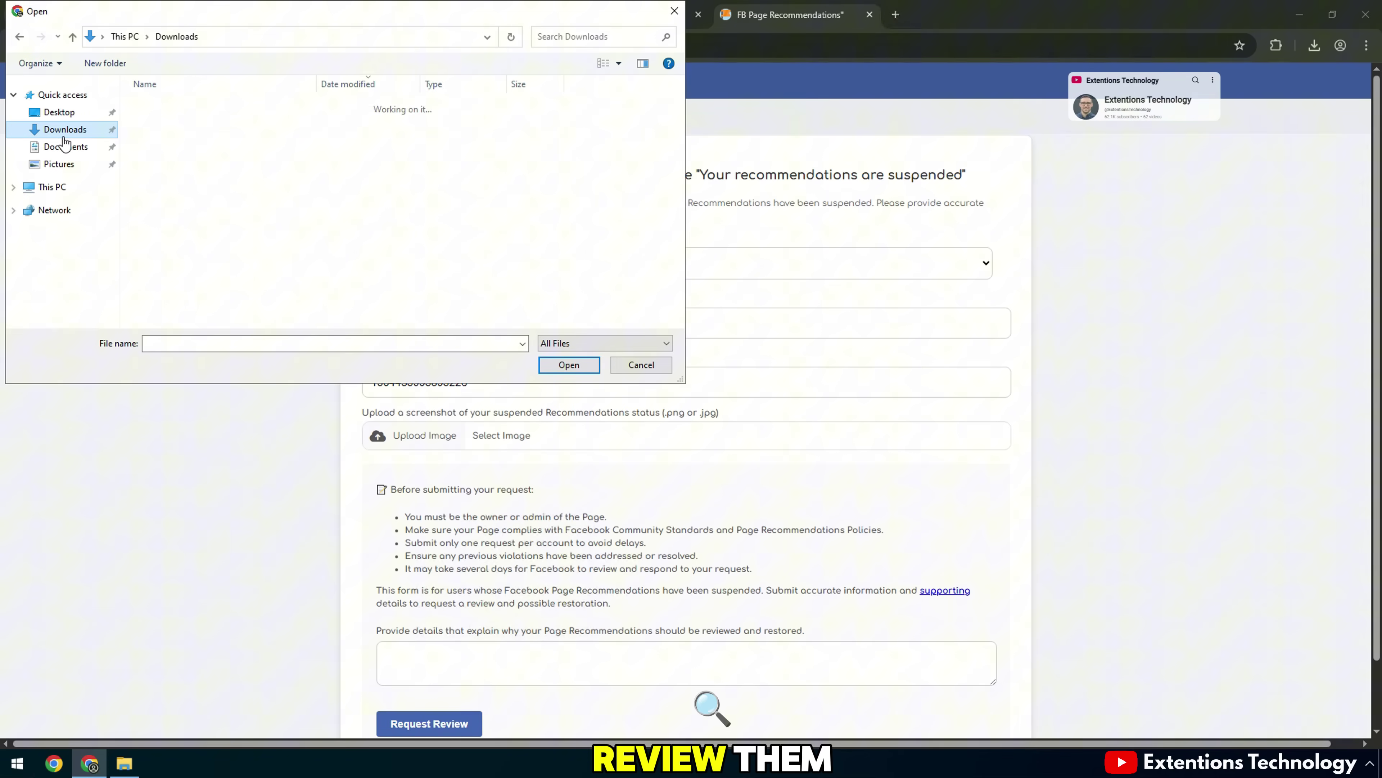
{"action": "left_click", "coordinate": [168, 124]}
{"action": "left_click", "coordinate": [569, 364]}
- Enlarge the details box in the review form and read the submission guidelines above it
{"action": "left_click_drag", "start_coordinate": [376, 555], "coordinate": [1006, 693]}
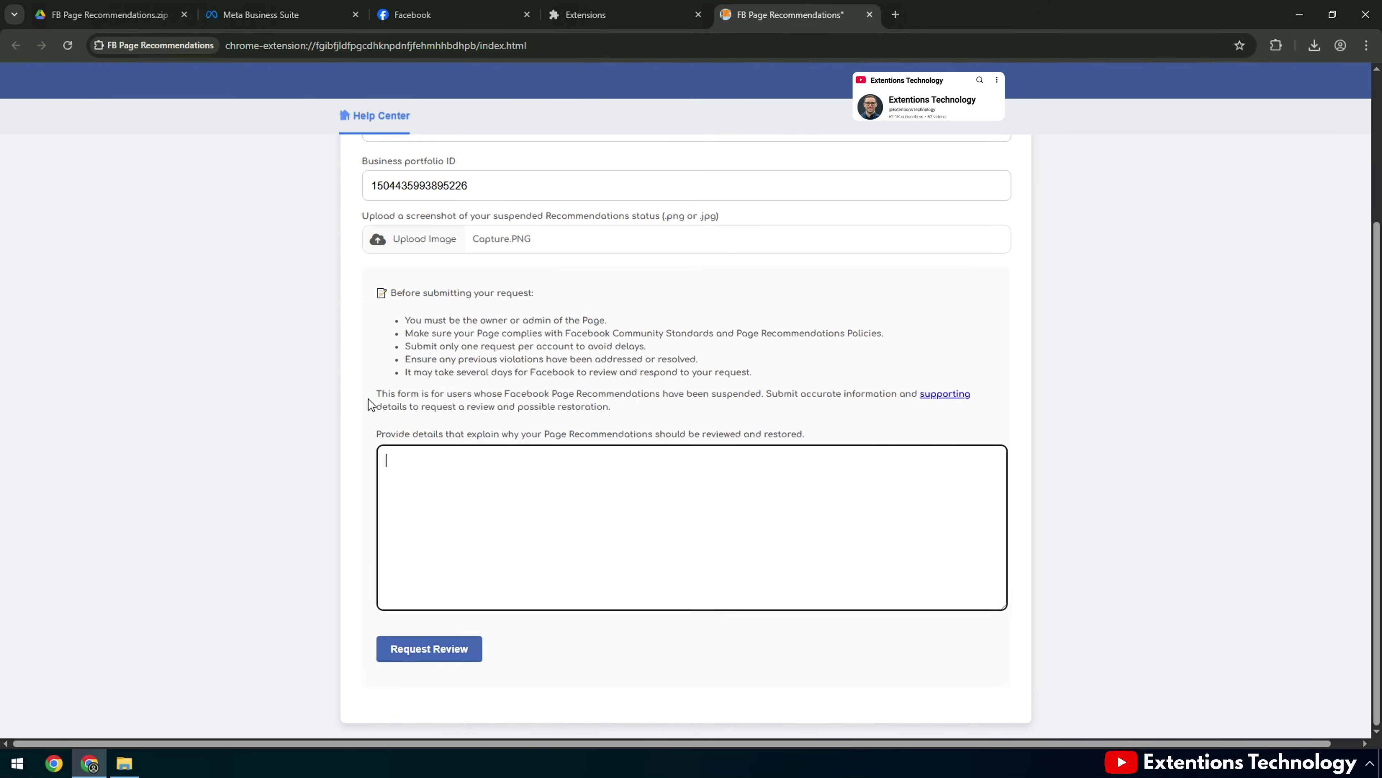
{"action": "left_click_drag", "start_coordinate": [373, 430], "coordinate": [855, 435]}
{"action": "left_click", "coordinate": [678, 426]}
{"action": "left_click_drag", "start_coordinate": [404, 319], "coordinate": [971, 395]}
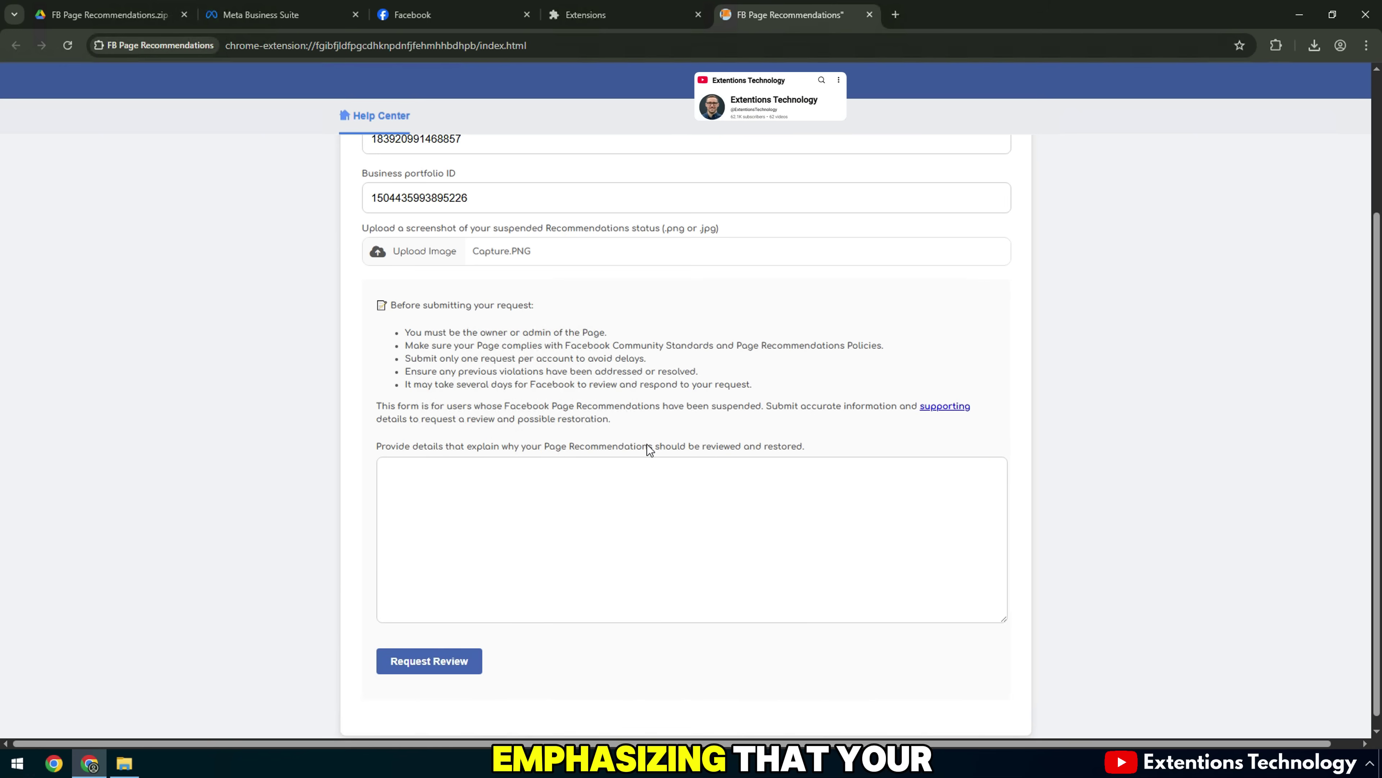
{"action": "left_click_drag", "start_coordinate": [647, 444], "coordinate": [376, 446]}
- Copy the full appeal text from the Additional Info file in the FB Page Recommendations folder into the form's details box
{"action": "left_click", "coordinate": [125, 763]}
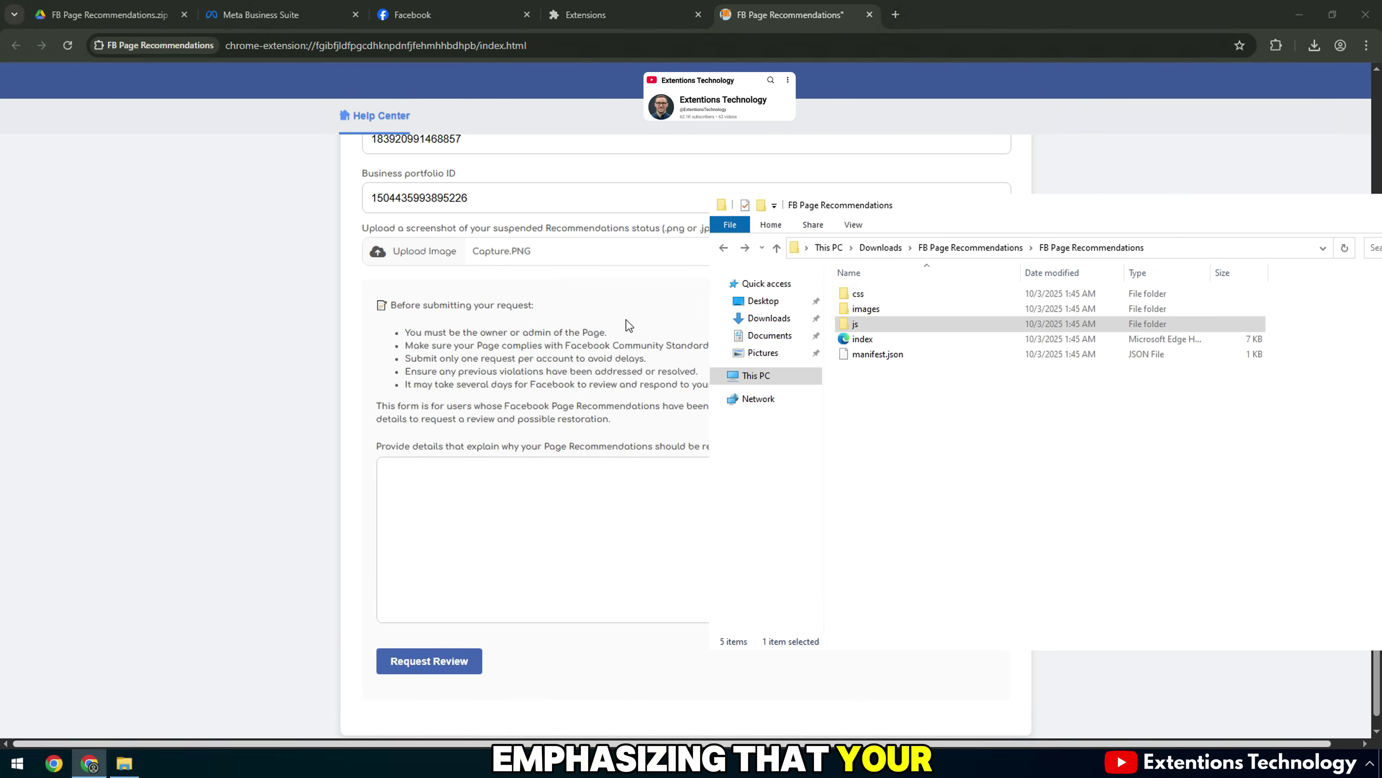
{"action": "left_click", "coordinate": [724, 247]}
{"action": "double_click", "coordinate": [888, 314]}
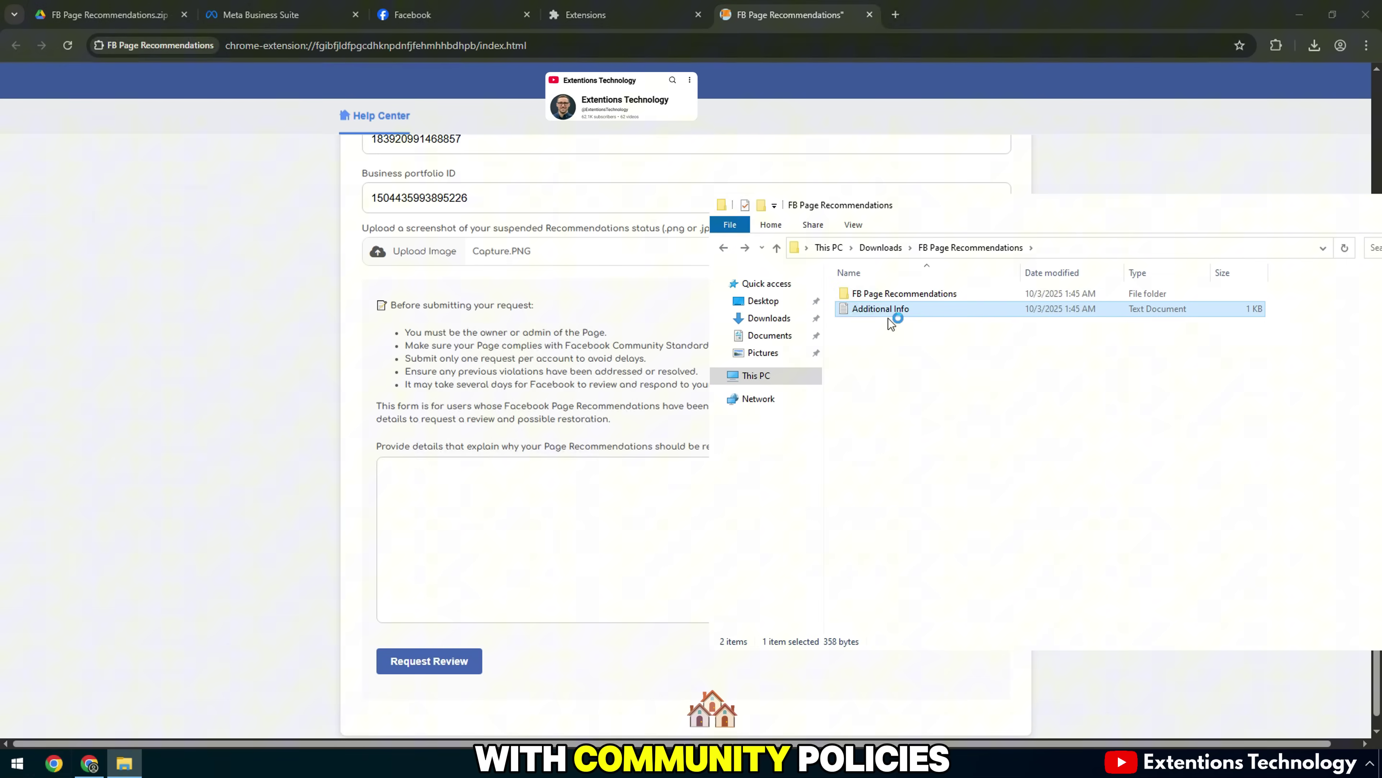
{"action": "key", "text": "ctrl+a"}
{"action": "key", "text": "ctrl+c"}
{"action": "key", "text": "alt+Tab"}
{"action": "key", "text": "ctrl+v"}
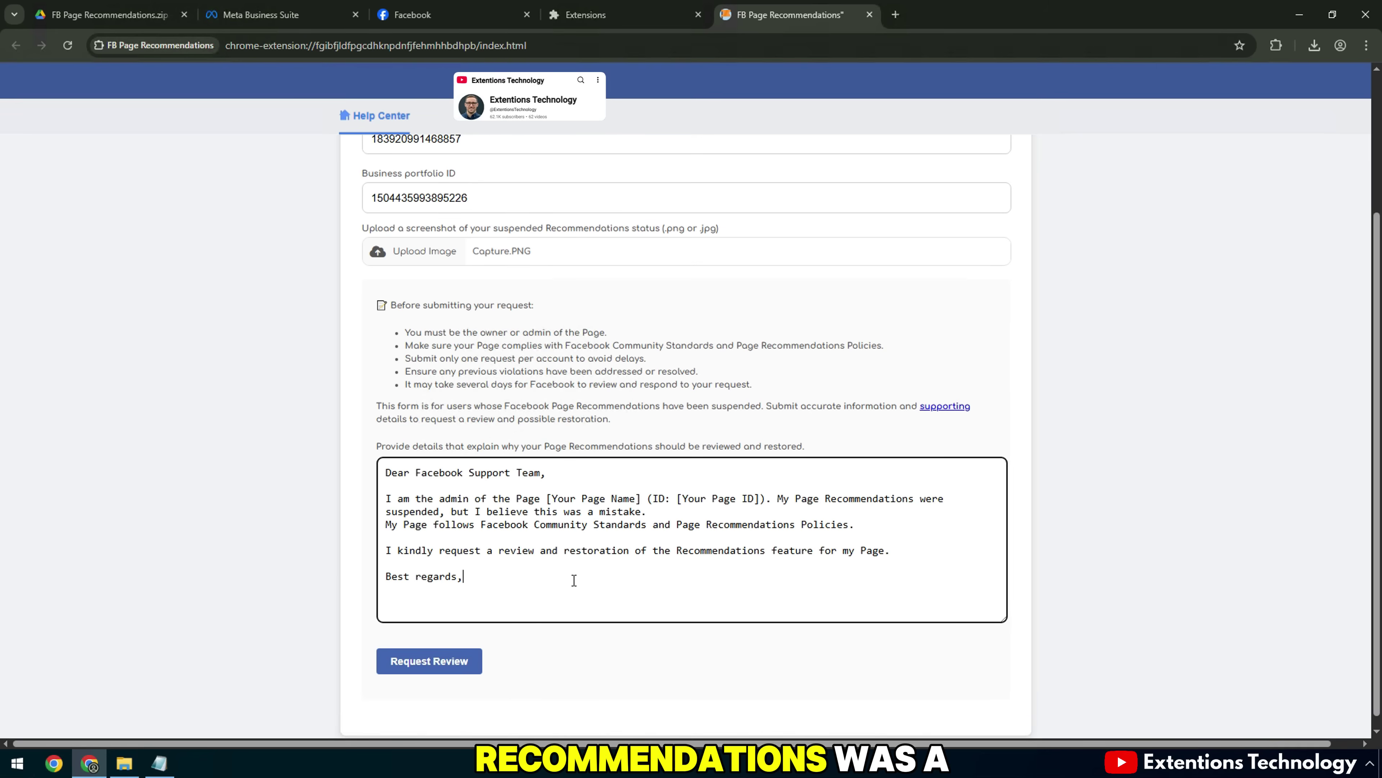
- Copy the Page name from its Facebook profile and replace the [Your Page Name] placeholder text with That Cool Edits Page
{"action": "triple_click", "coordinate": [435, 475]}
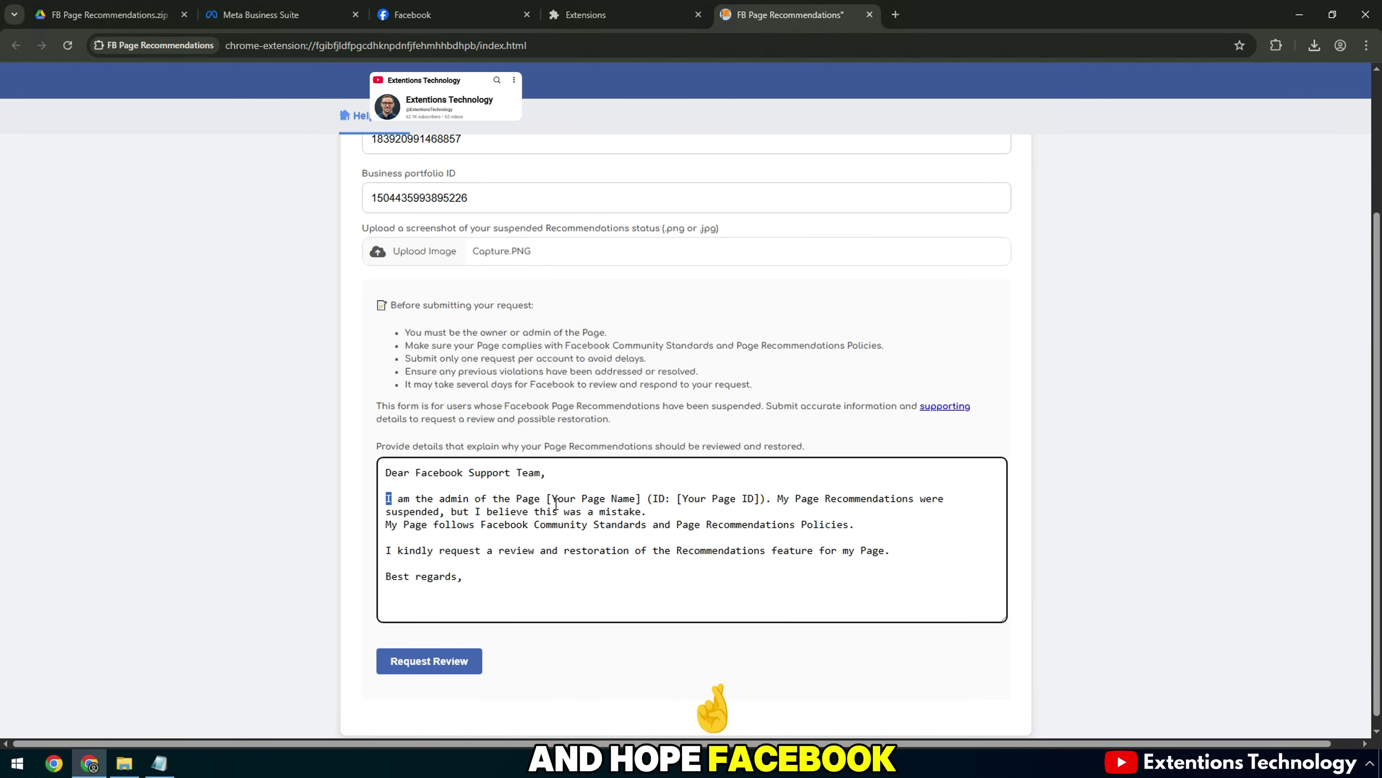
{"action": "left_click", "coordinate": [423, 13]}
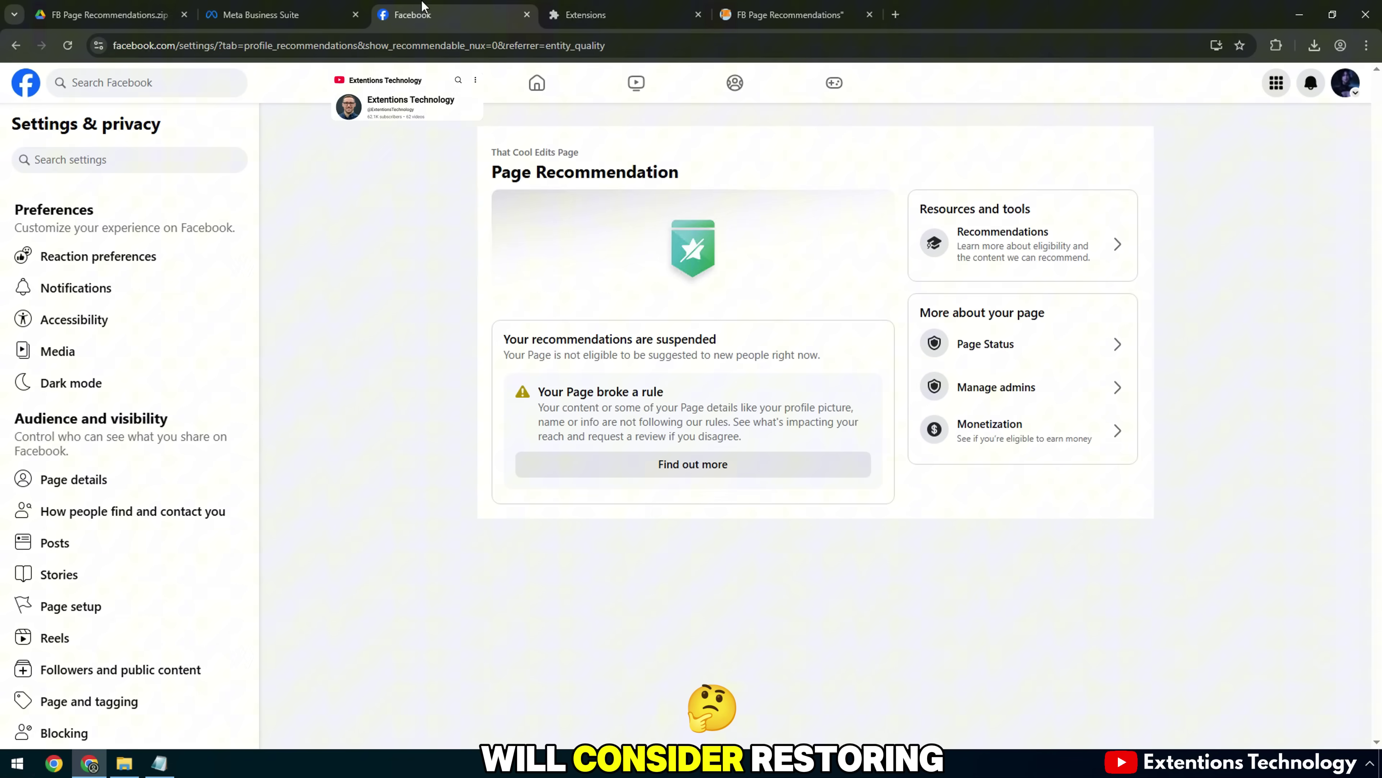
{"action": "left_click", "coordinate": [1348, 86]}
{"action": "left_click", "coordinate": [1135, 133]}
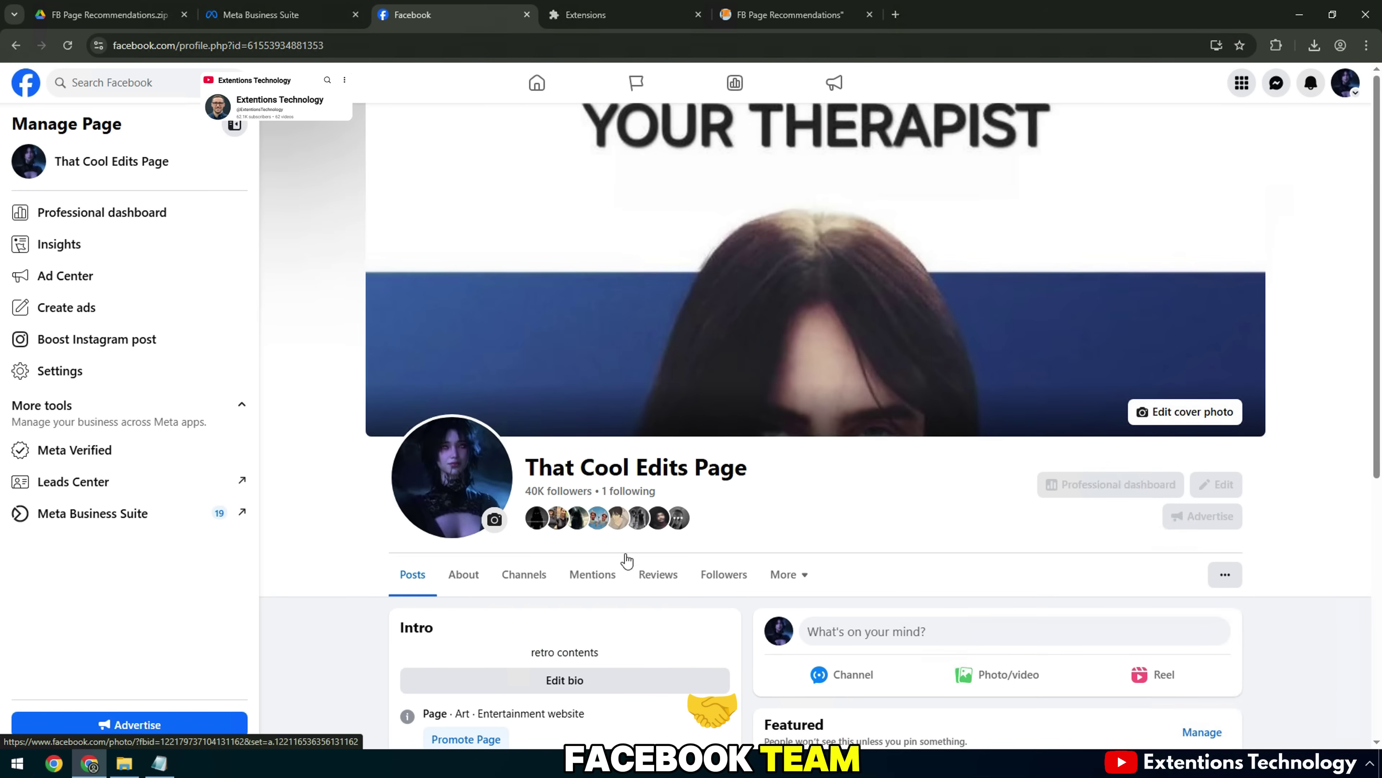
{"action": "scroll", "coordinate": [767, 182], "scroll_direction": "down", "scroll_amount": 5}
{"action": "triple_click", "coordinate": [767, 181]}
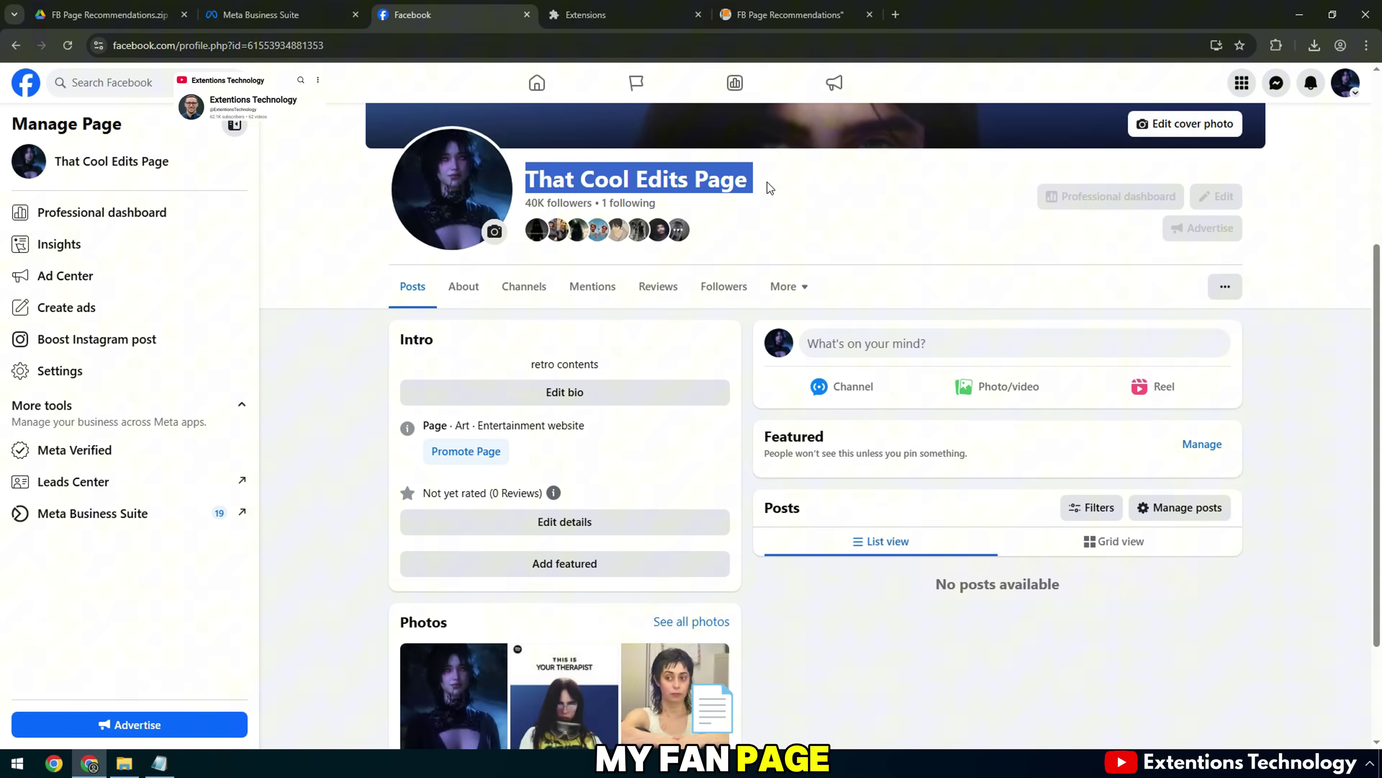
{"action": "right_click", "coordinate": [729, 186]}
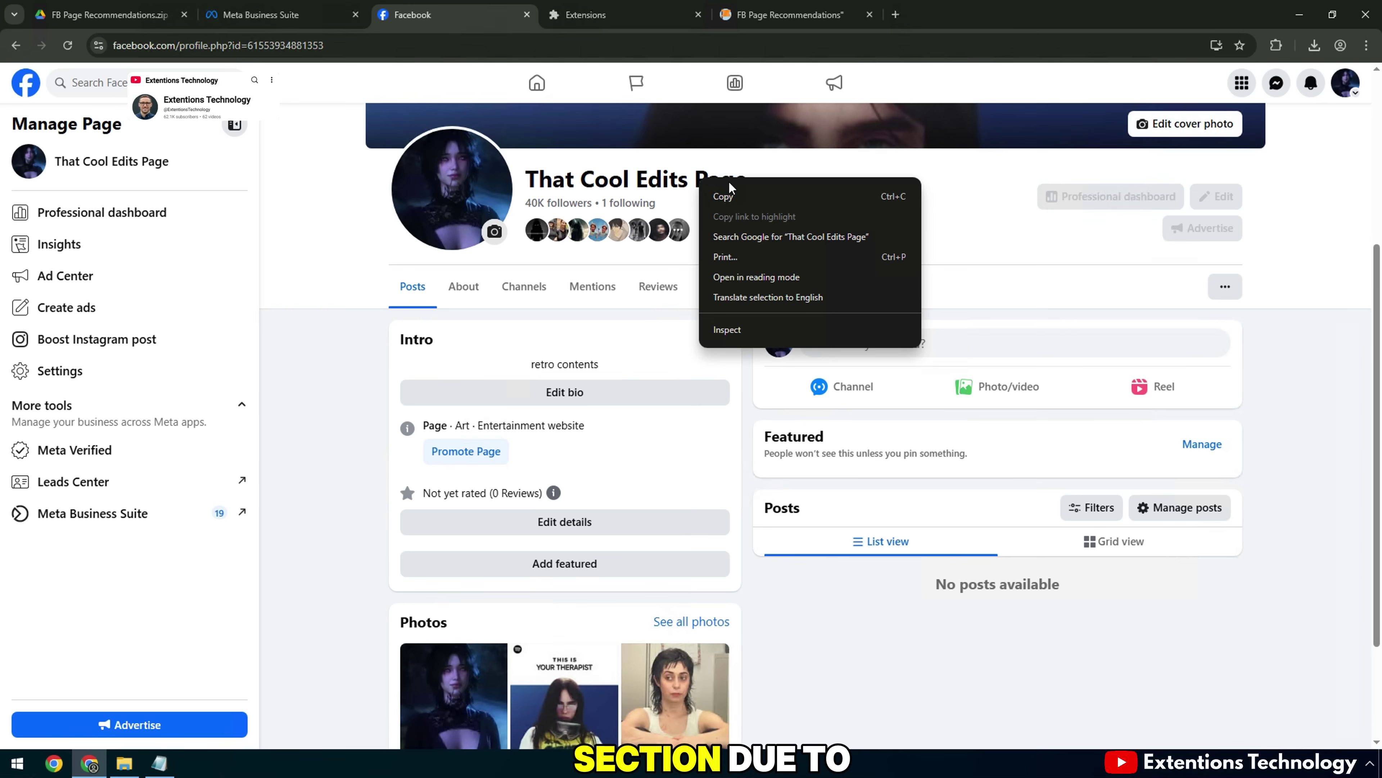
{"action": "left_click", "coordinate": [724, 197]}
{"action": "left_click", "coordinate": [760, 12]}
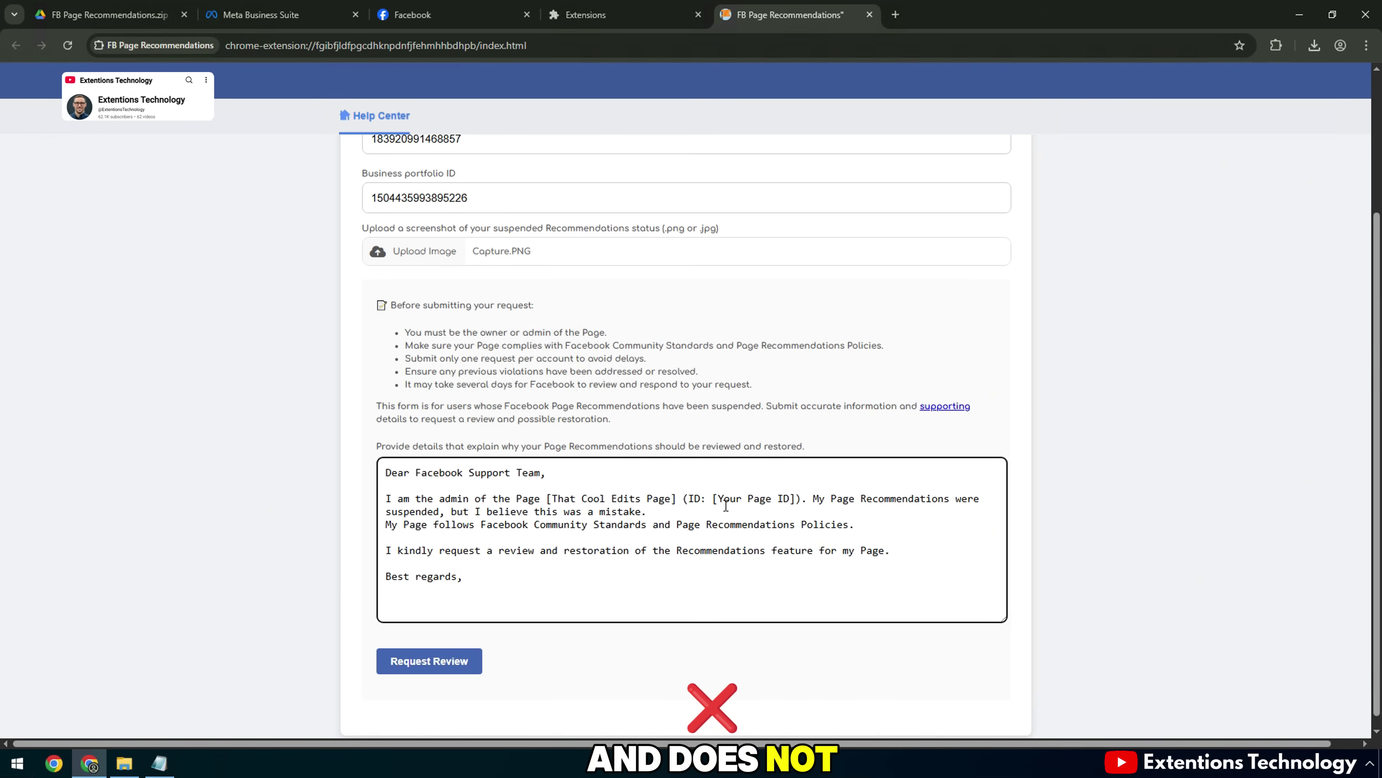
- Copy the Page ID from the form's Page ID field and replace the Your Page ID placeholder in the appeal text
{"action": "scroll", "coordinate": [381, 310], "scroll_direction": "up", "scroll_amount": 3}
{"action": "left_click", "coordinate": [435, 326]}
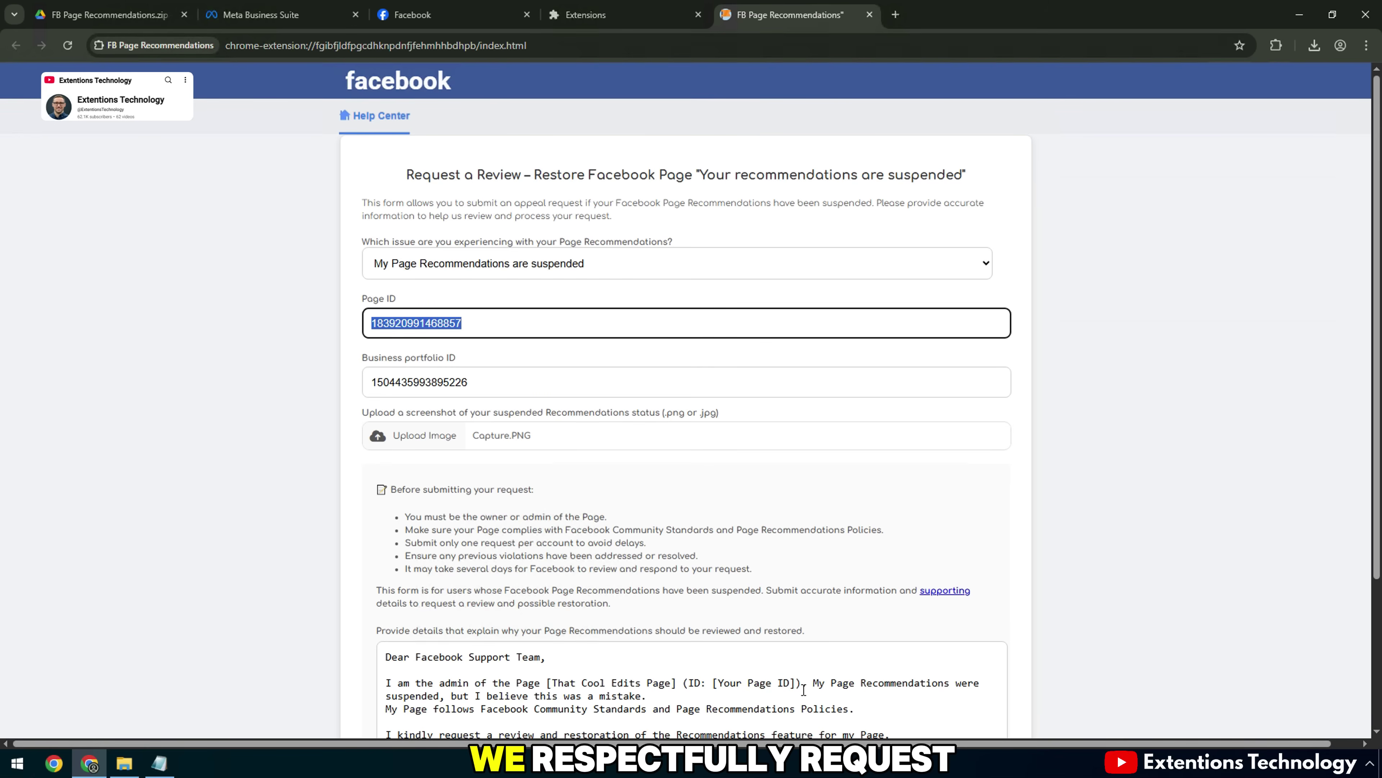
{"action": "left_click_drag", "start_coordinate": [790, 688], "coordinate": [719, 688]}
{"action": "key", "text": "ctrl+v"}
{"action": "scroll", "coordinate": [798, 650], "scroll_direction": "down", "scroll_amount": 2}
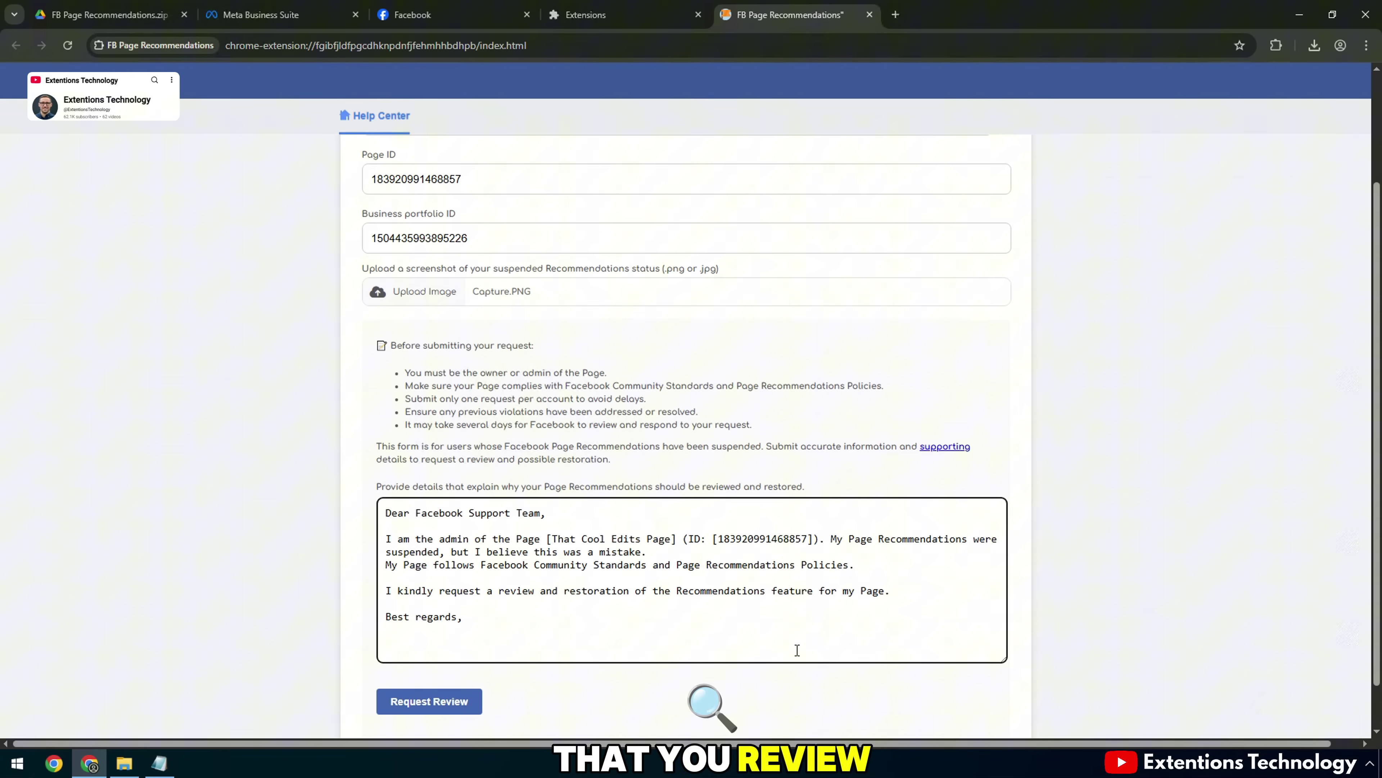
- Read through the completed appeal text, submit the review request, and read the submission message
{"action": "left_click", "coordinate": [695, 554]}
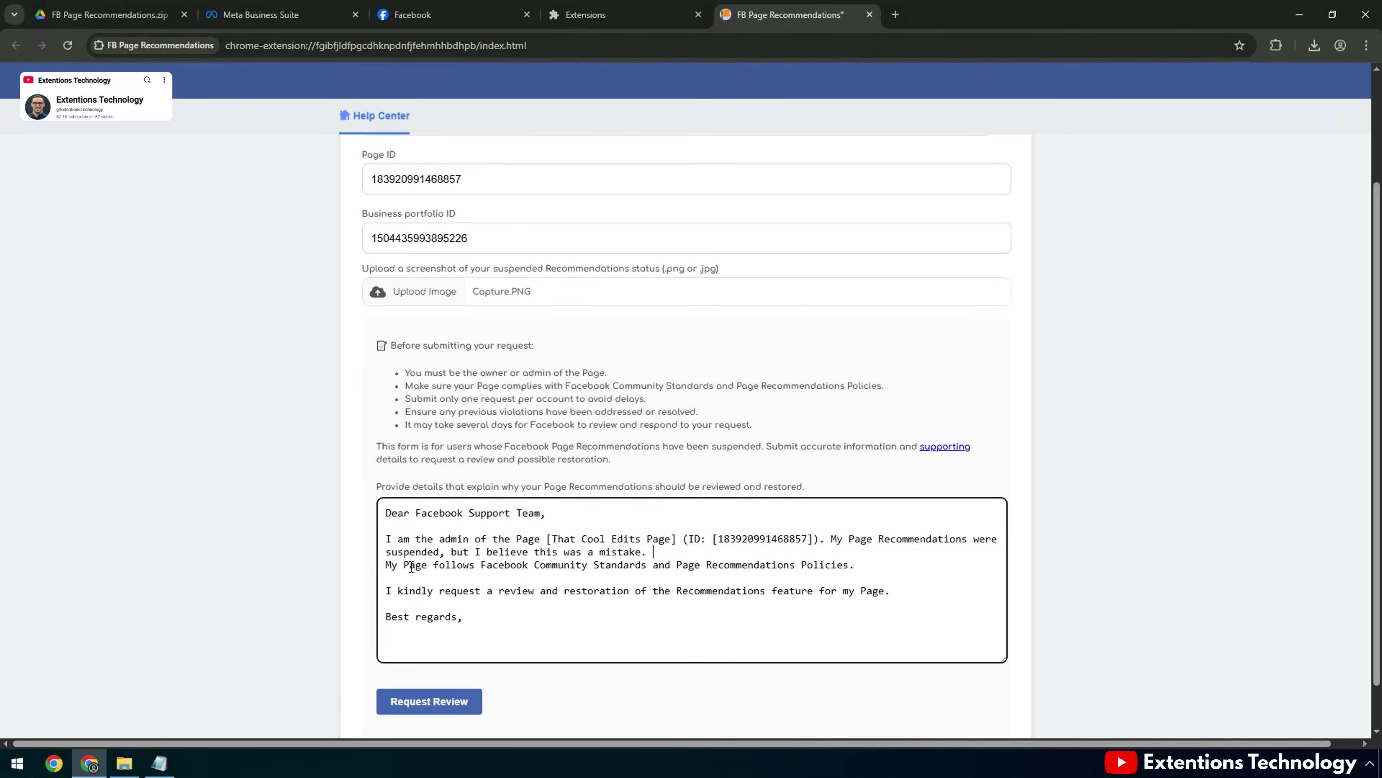
{"action": "left_click_drag", "start_coordinate": [387, 590], "coordinate": [534, 633]}
{"action": "left_click", "coordinate": [429, 701]}
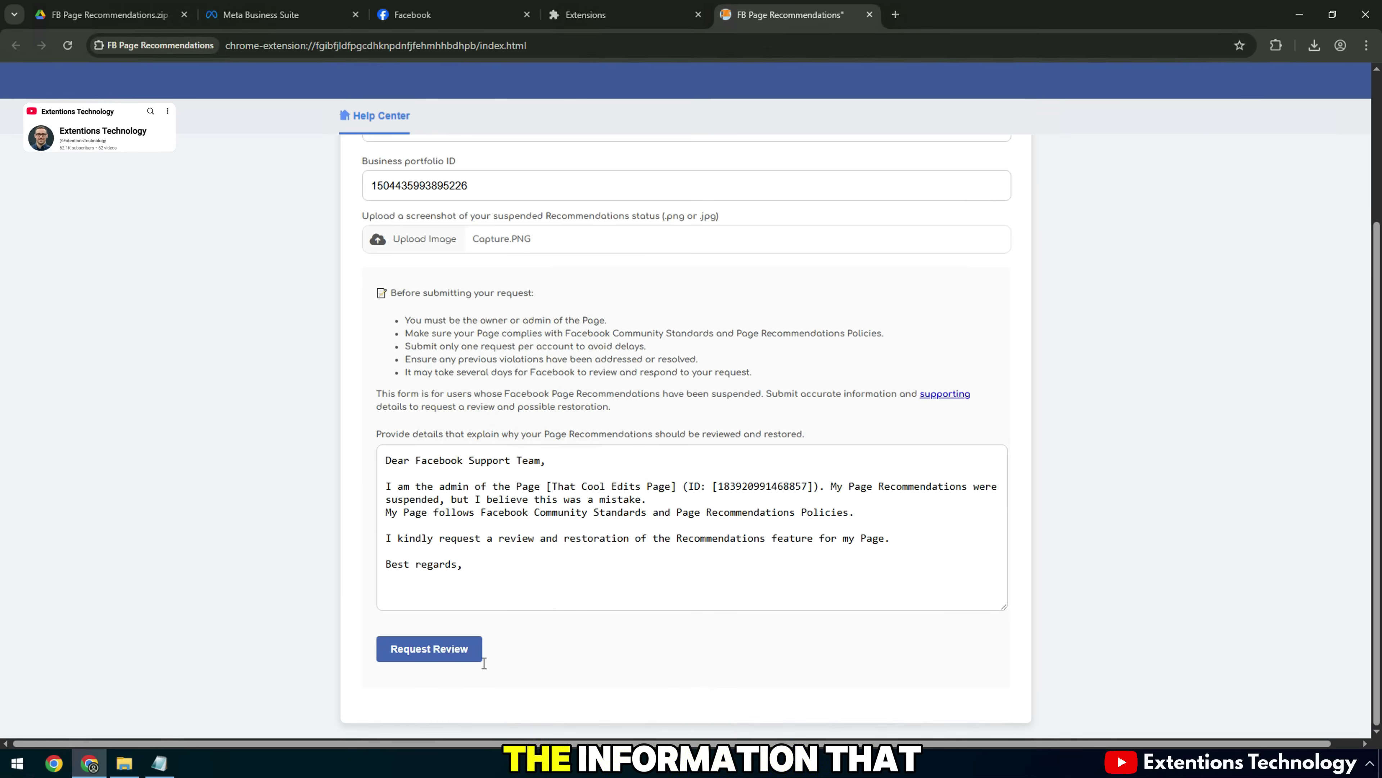
{"action": "left_click", "coordinate": [452, 654]}
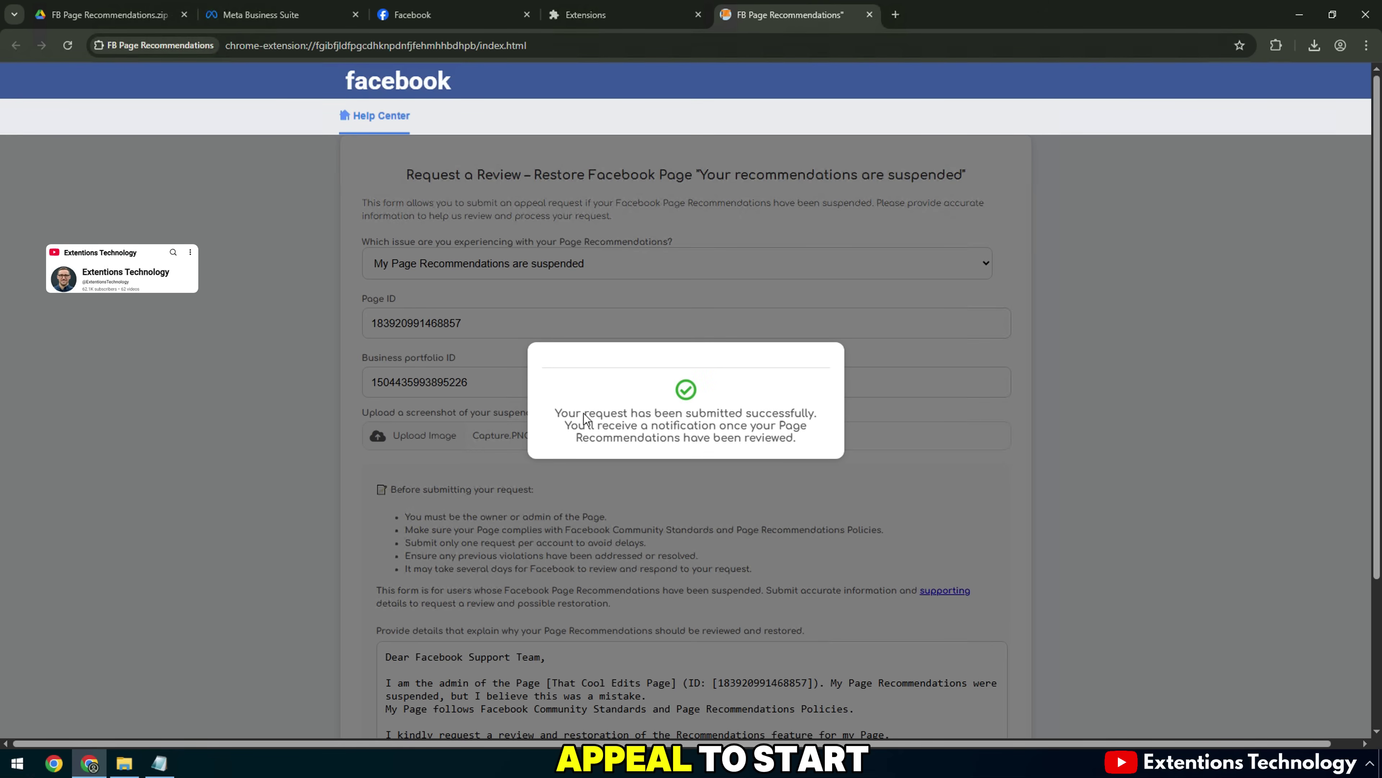
{"action": "left_click_drag", "start_coordinate": [566, 426], "coordinate": [774, 428]}
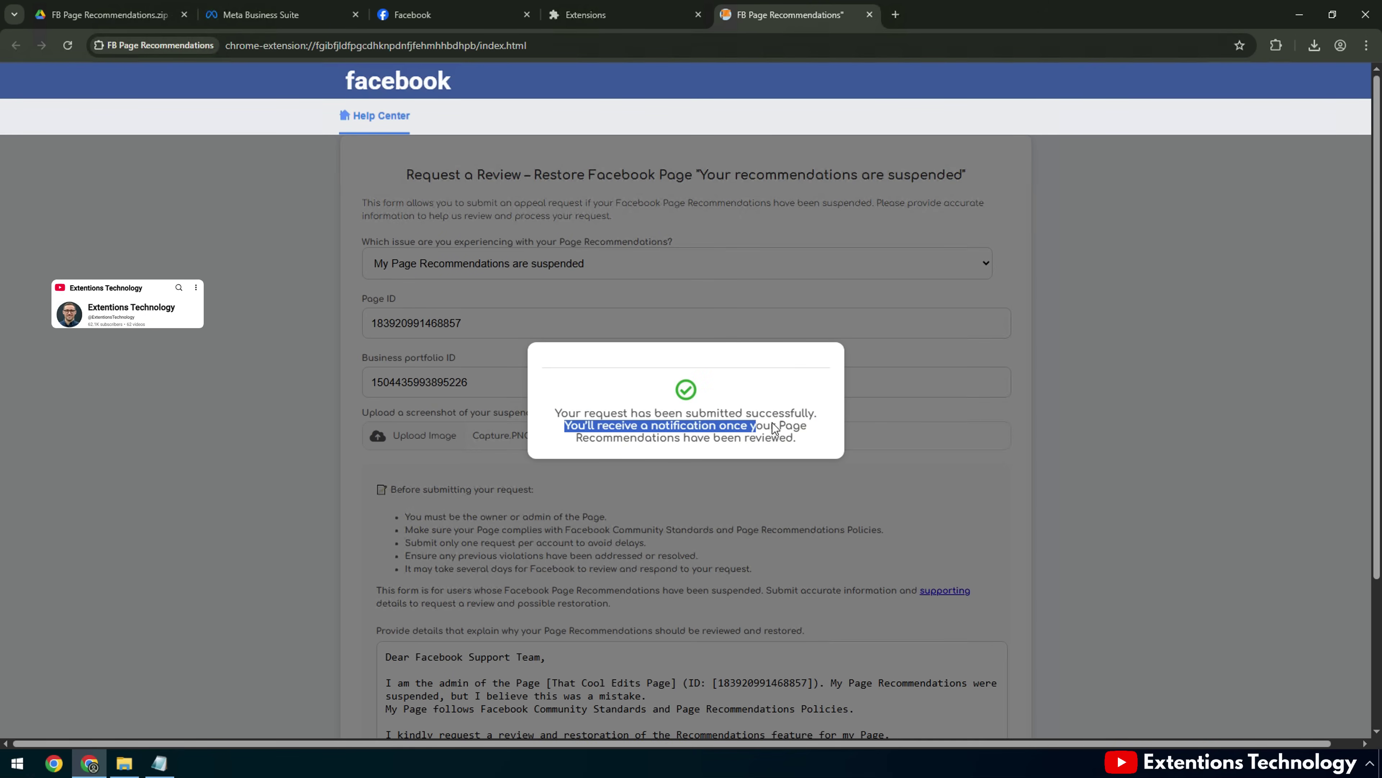
{"action": "left_click_drag", "start_coordinate": [577, 439], "coordinate": [796, 440]}
{"action": "left_click", "coordinate": [611, 423]}
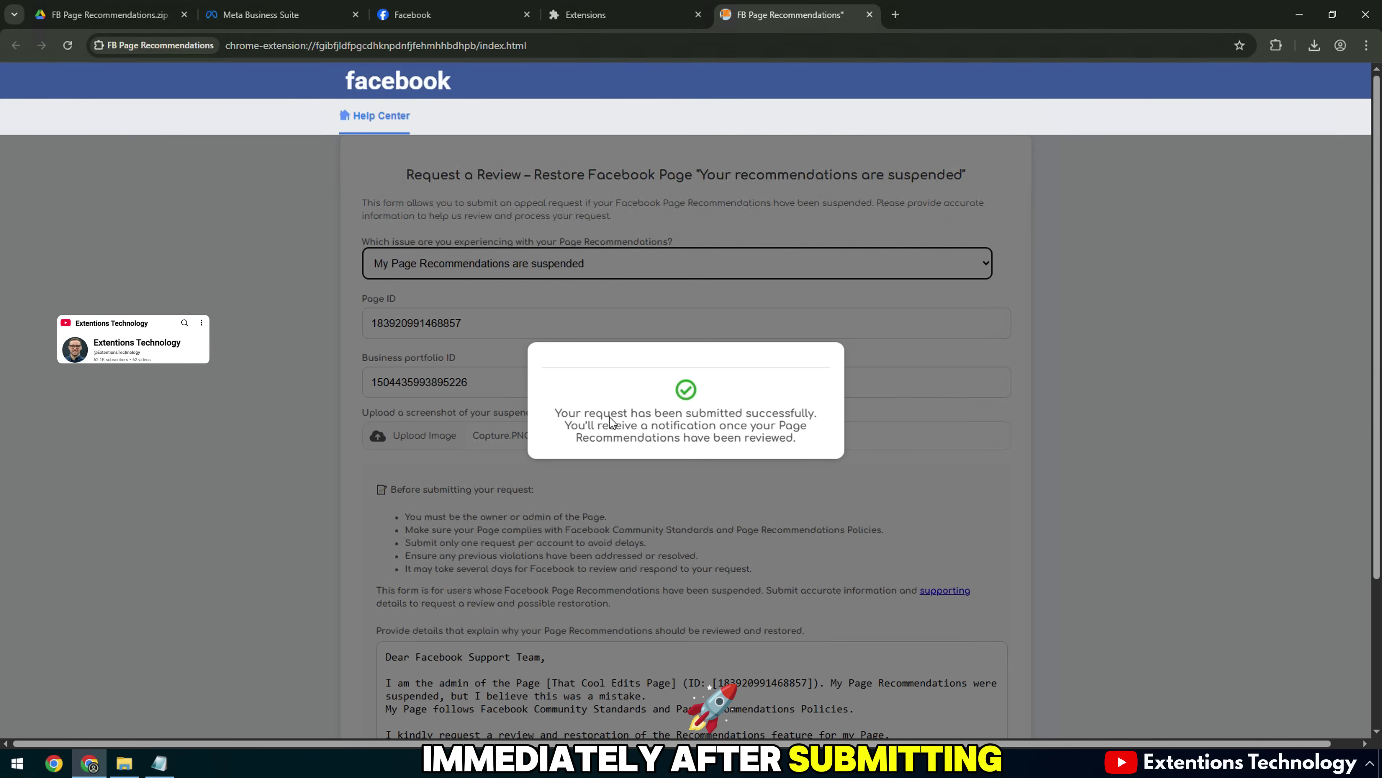
- Reload That Cool Edits Page on Facebook and check its notifications for the review outcome
{"action": "left_click", "coordinate": [506, 7]}
{"action": "left_click", "coordinate": [67, 46]}
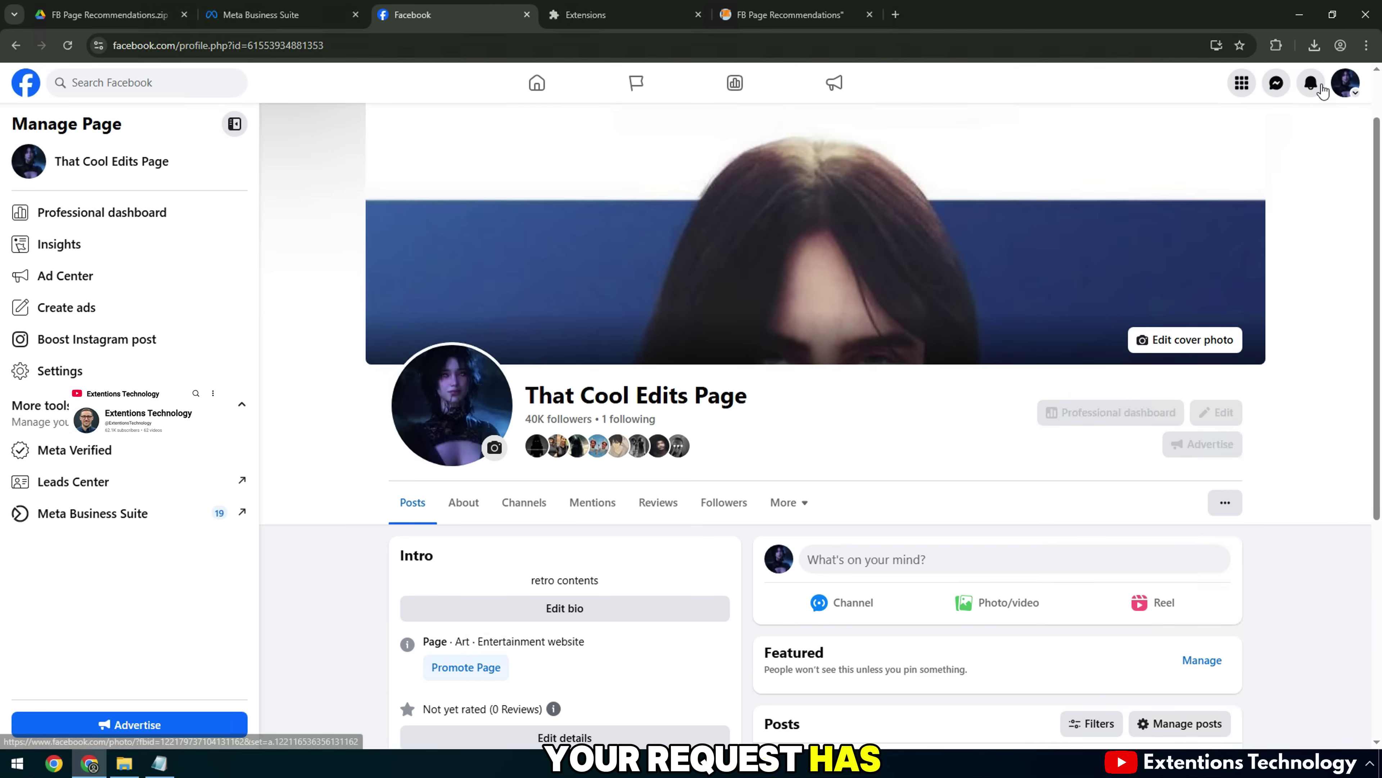
{"action": "left_click", "coordinate": [1321, 88]}
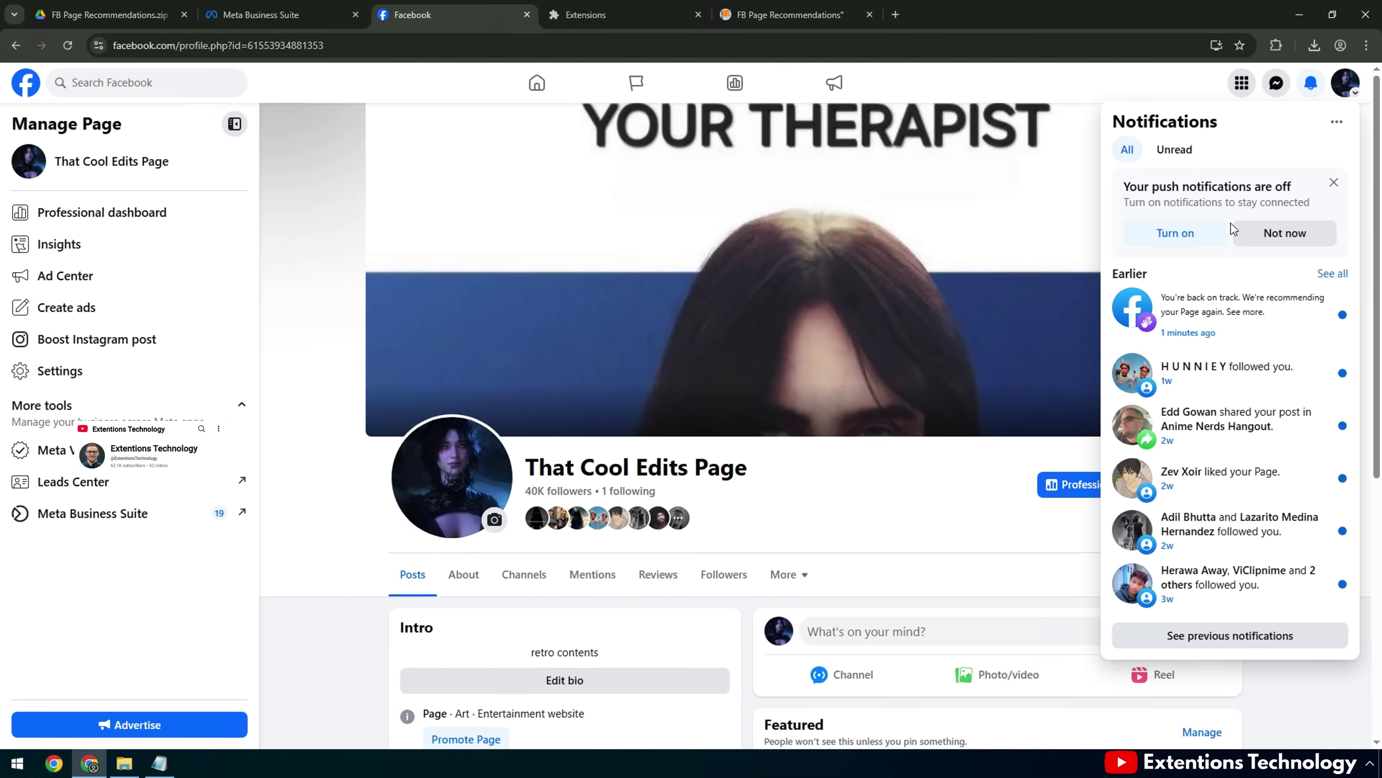
{"action": "left_click", "coordinate": [1321, 315]}
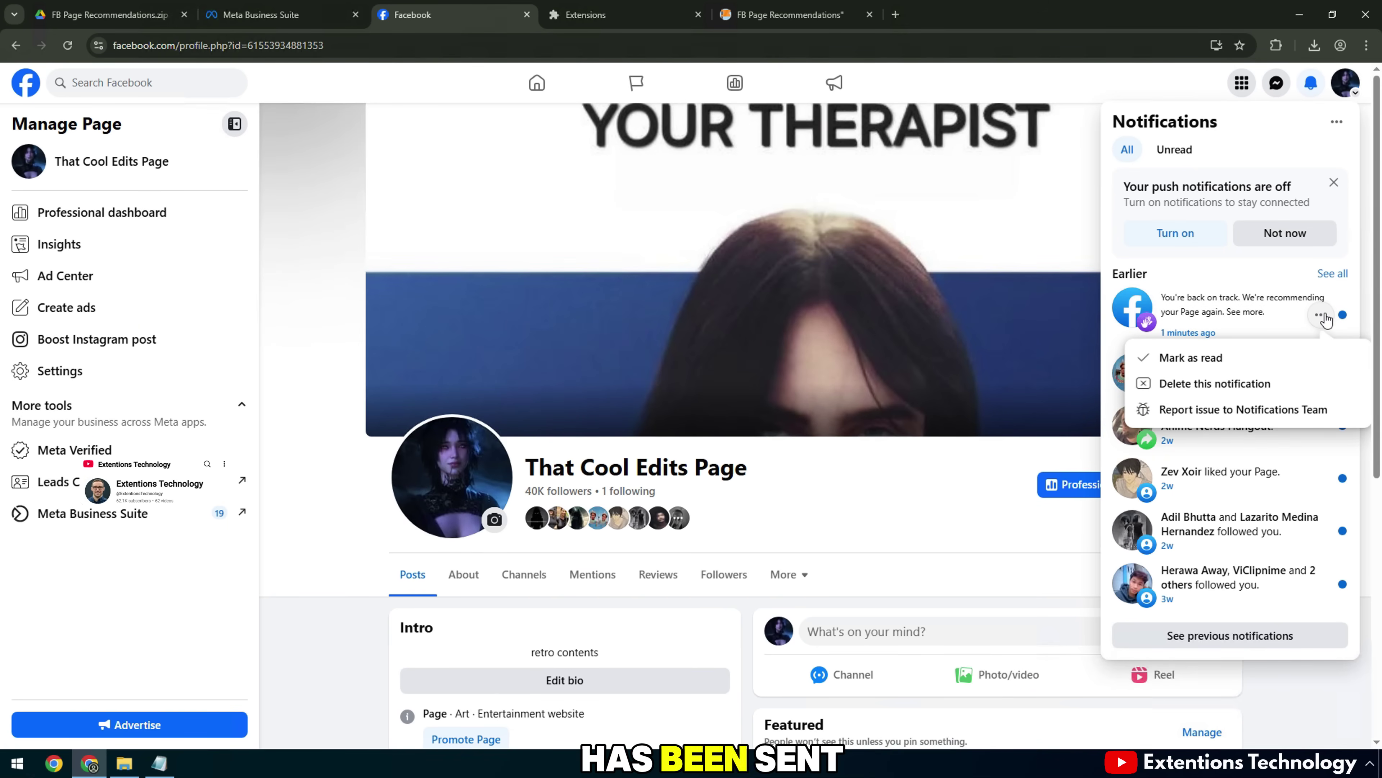
{"action": "left_click", "coordinate": [1321, 314]}
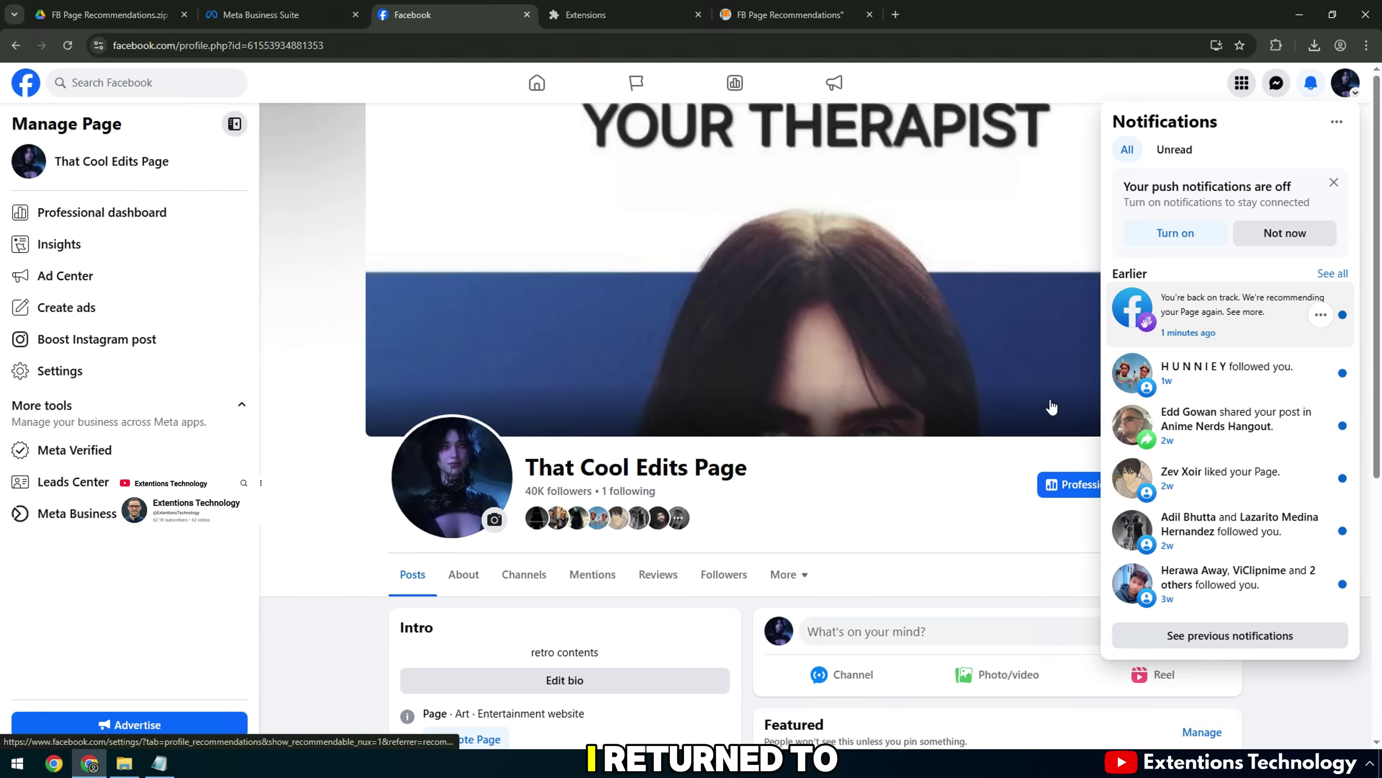
{"action": "left_click", "coordinate": [1069, 550]}
- Open Page status from That Cool Edits Page's setup settings and open its Recommendations details in a new tab
{"action": "left_click", "coordinate": [1224, 579]}
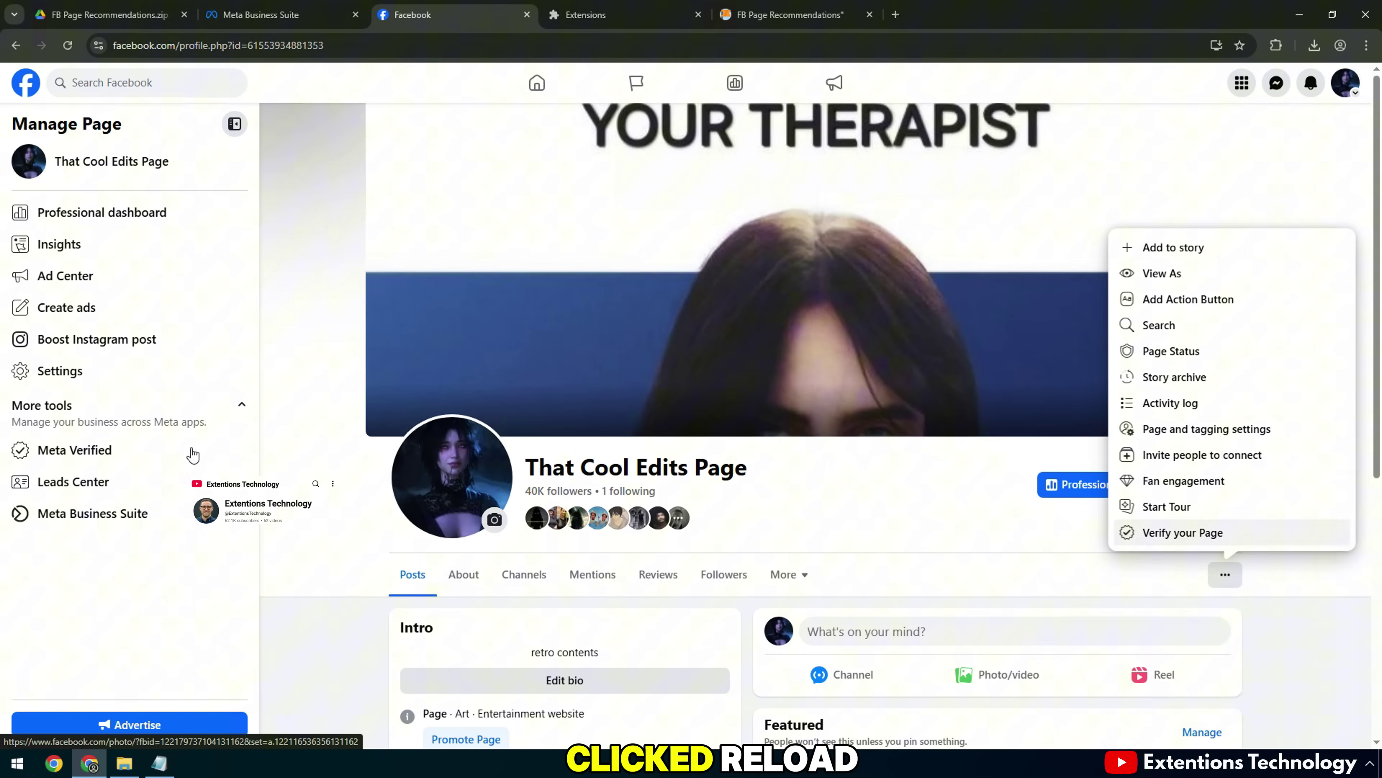
{"action": "left_click", "coordinate": [78, 372]}
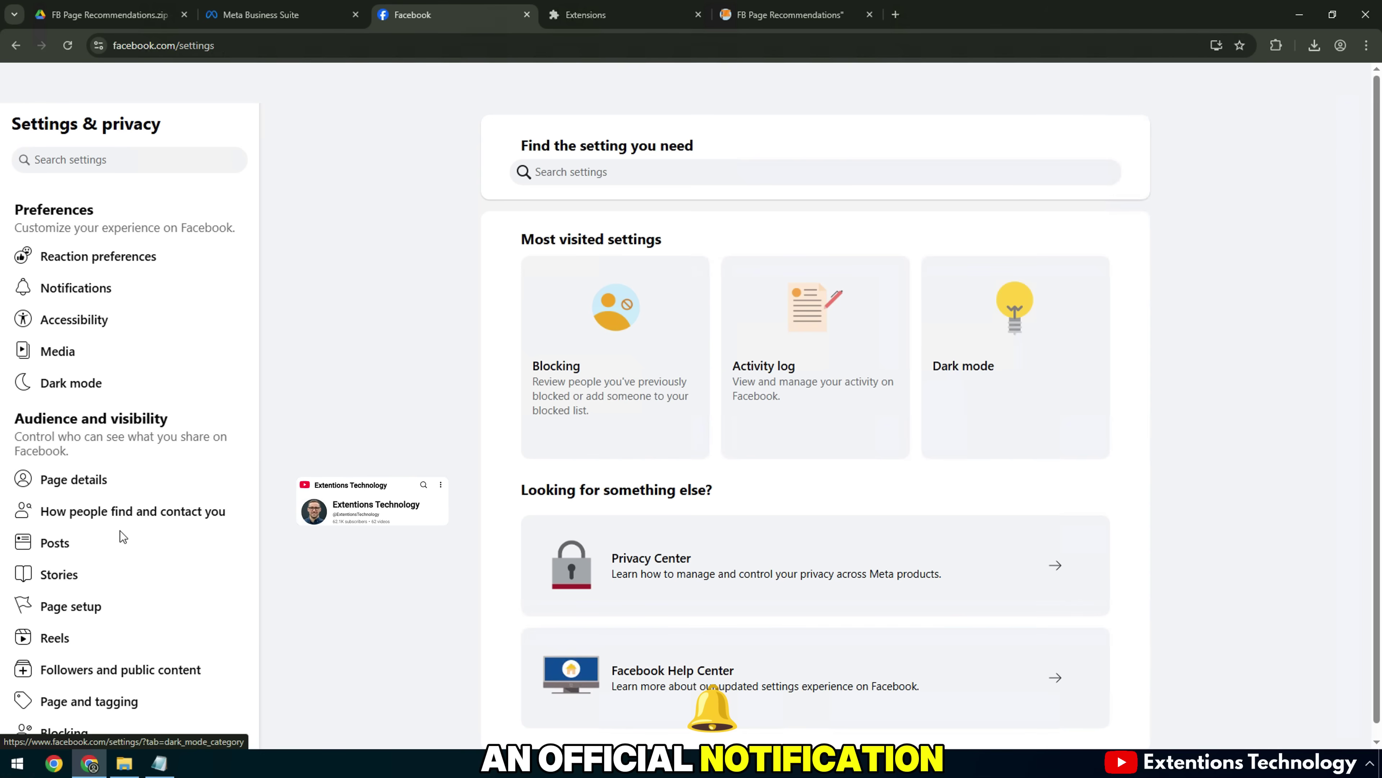
{"action": "left_click", "coordinate": [78, 610]}
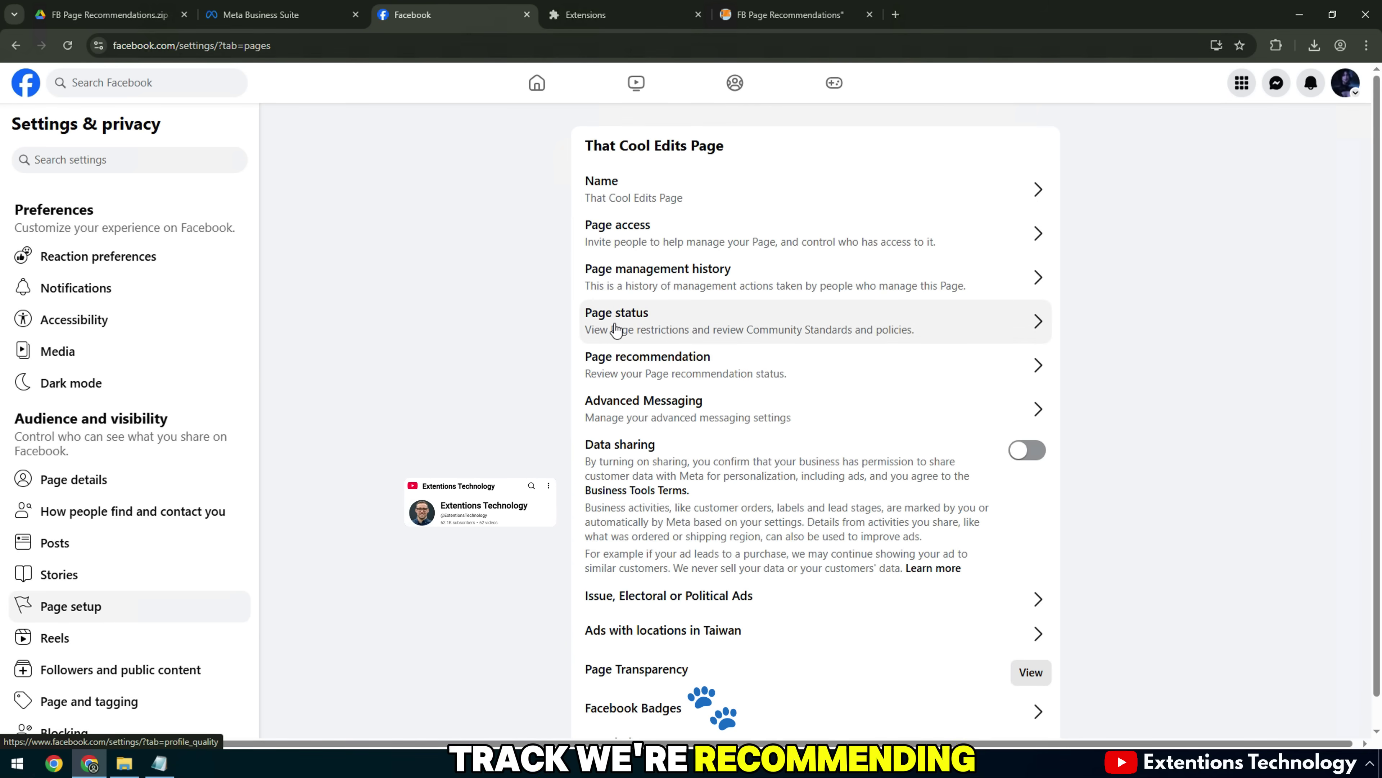
{"action": "left_click", "coordinate": [615, 330]}
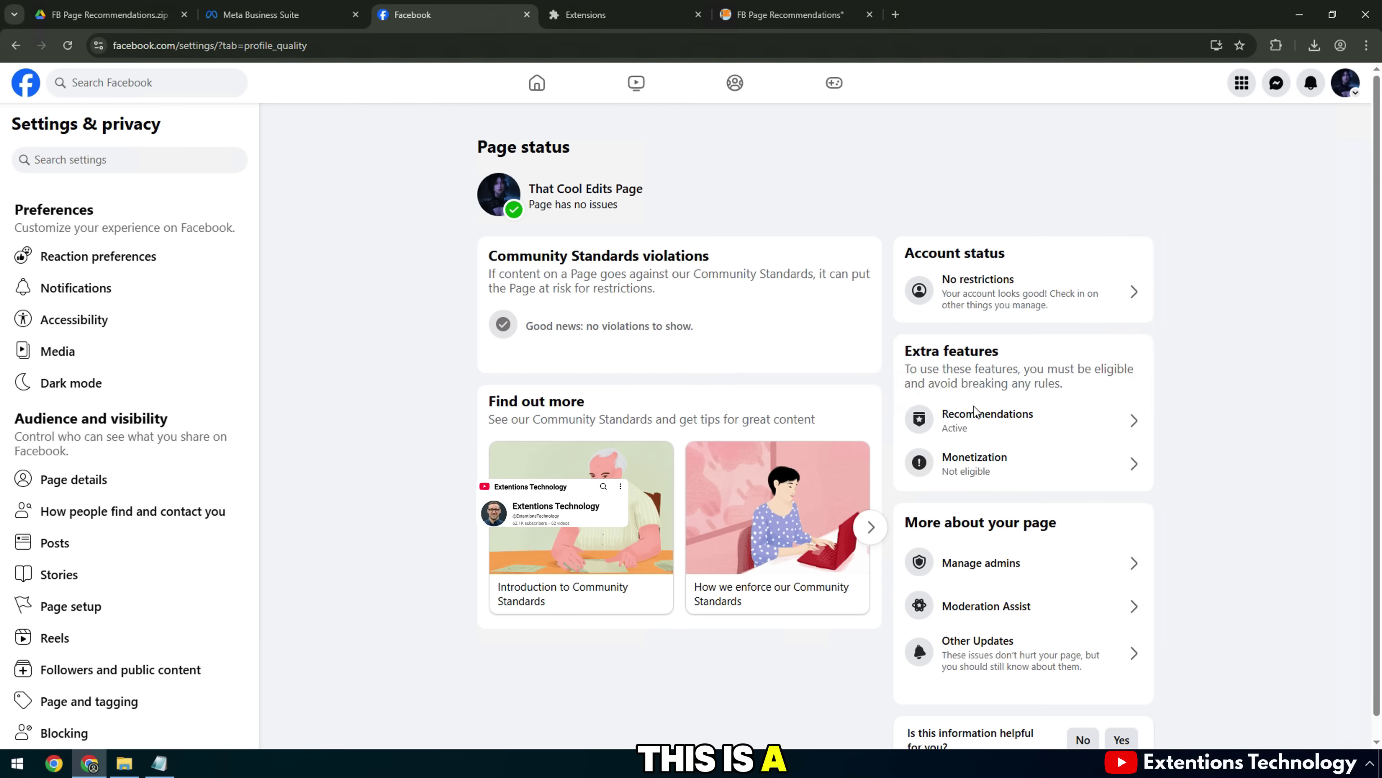
{"action": "right_click", "coordinate": [966, 425]}
{"action": "left_click", "coordinate": [1006, 437]}
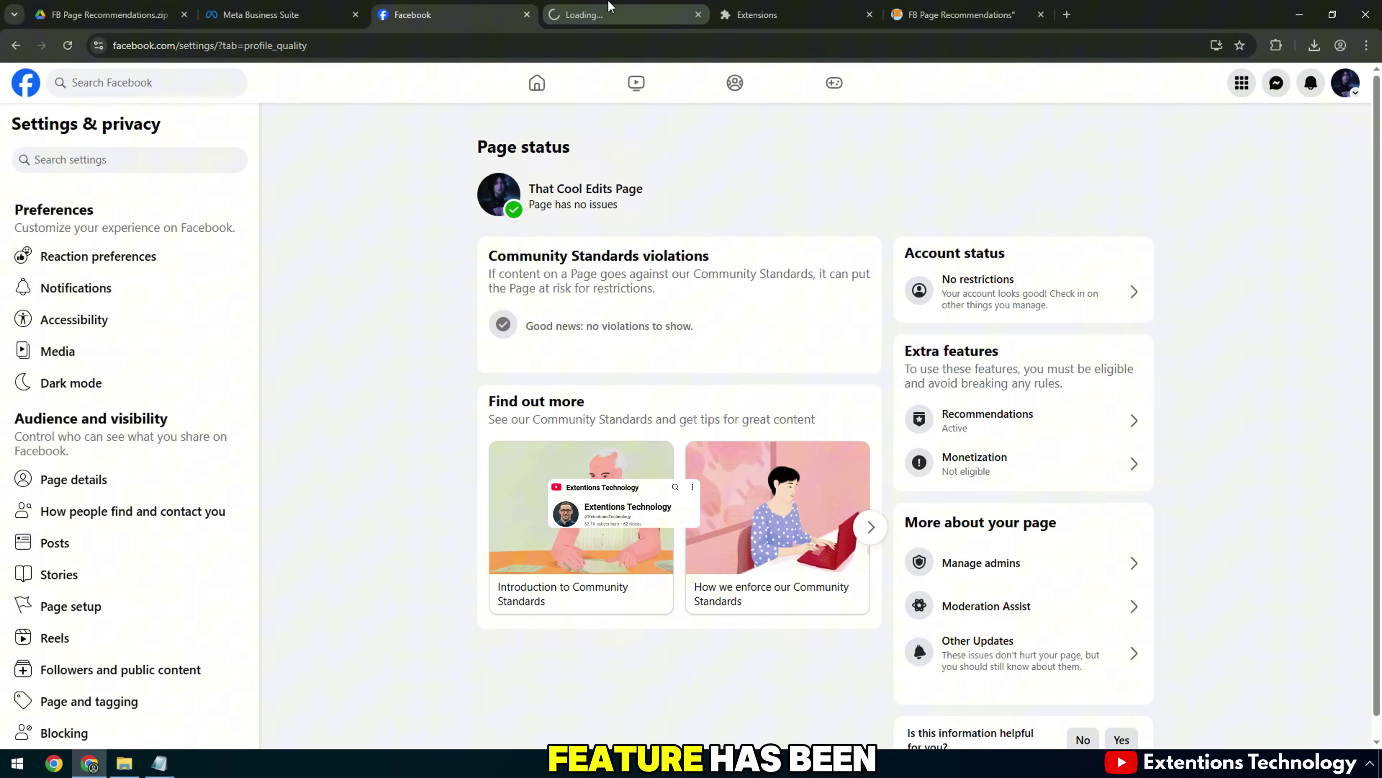
- Read the Page Recommendation details of That Cool Edits Page and compare them with the Recommendations entry on its Page status page
{"action": "left_click", "coordinate": [609, 7]}
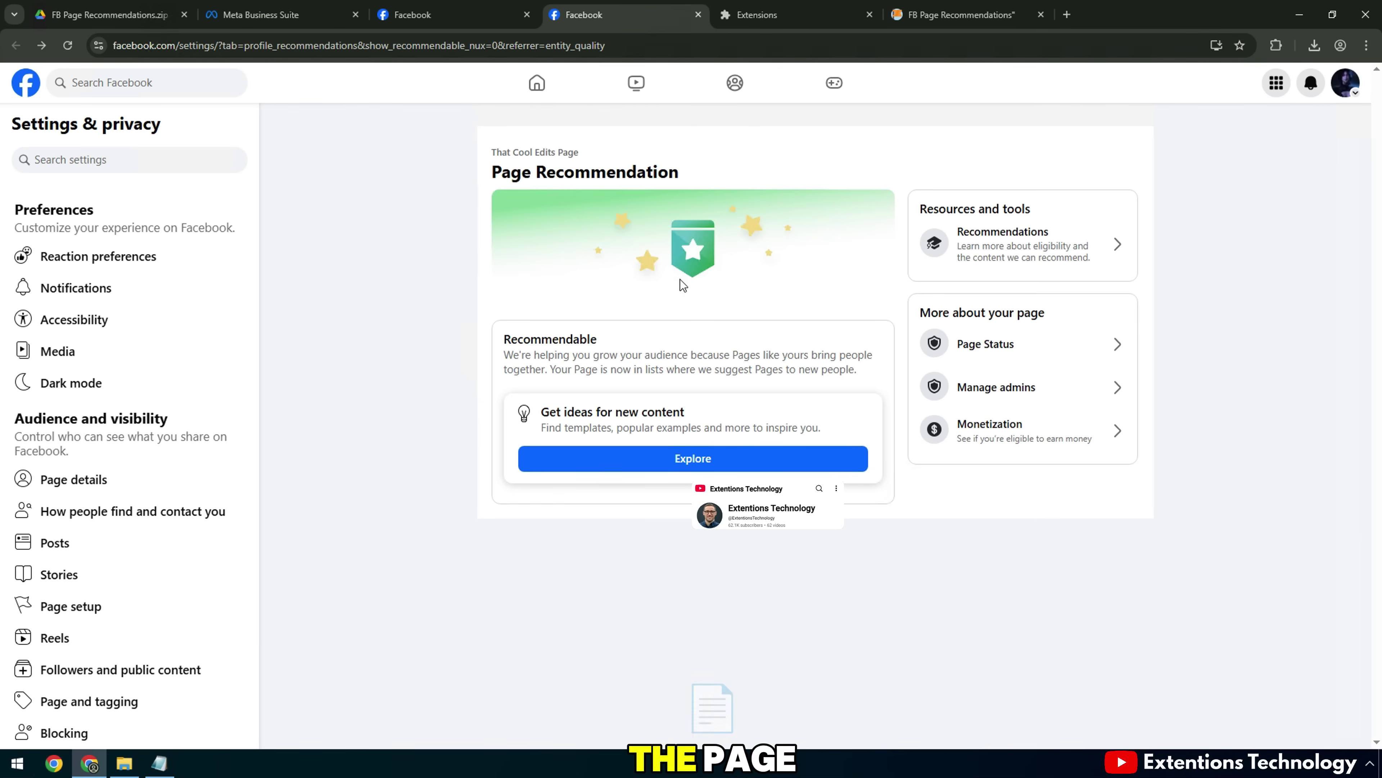
{"action": "left_click_drag", "start_coordinate": [502, 338], "coordinate": [836, 373]}
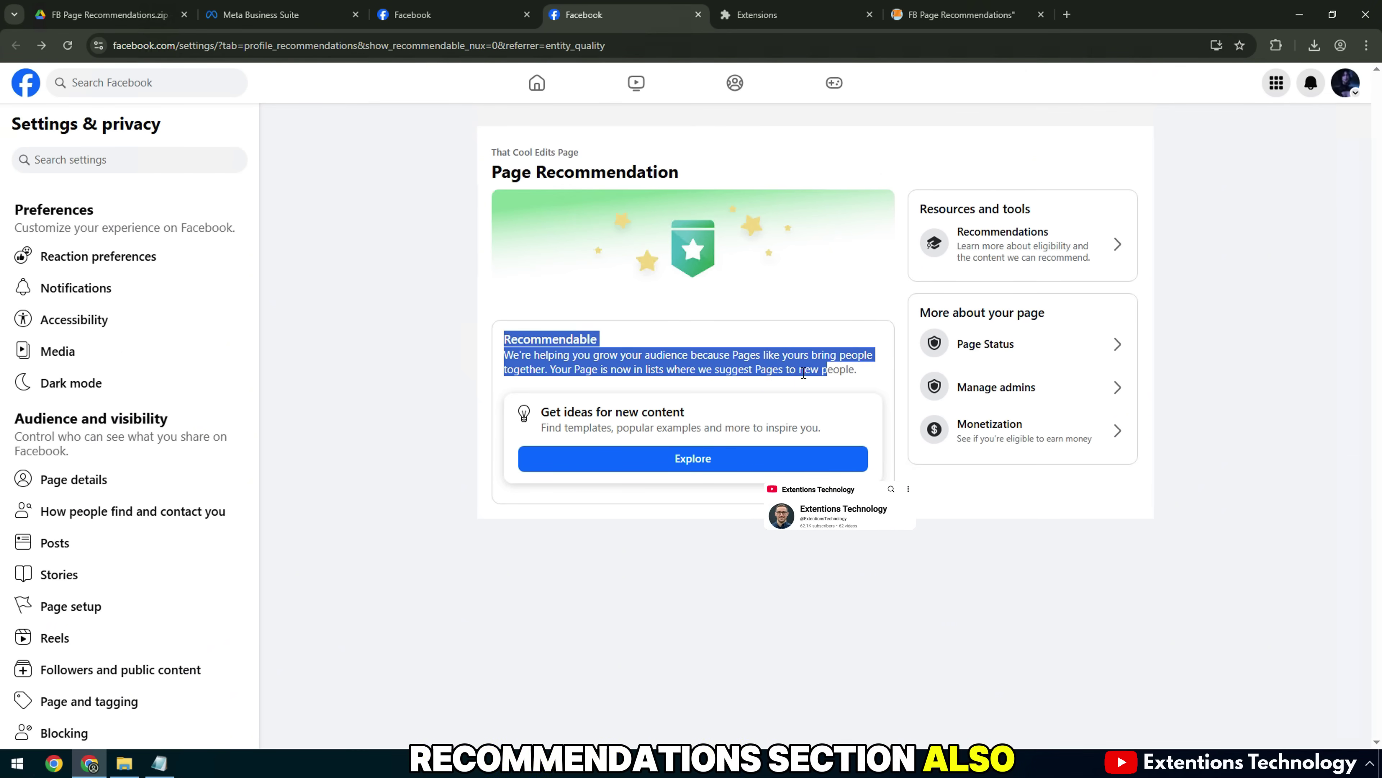
{"action": "left_click", "coordinate": [474, 13]}
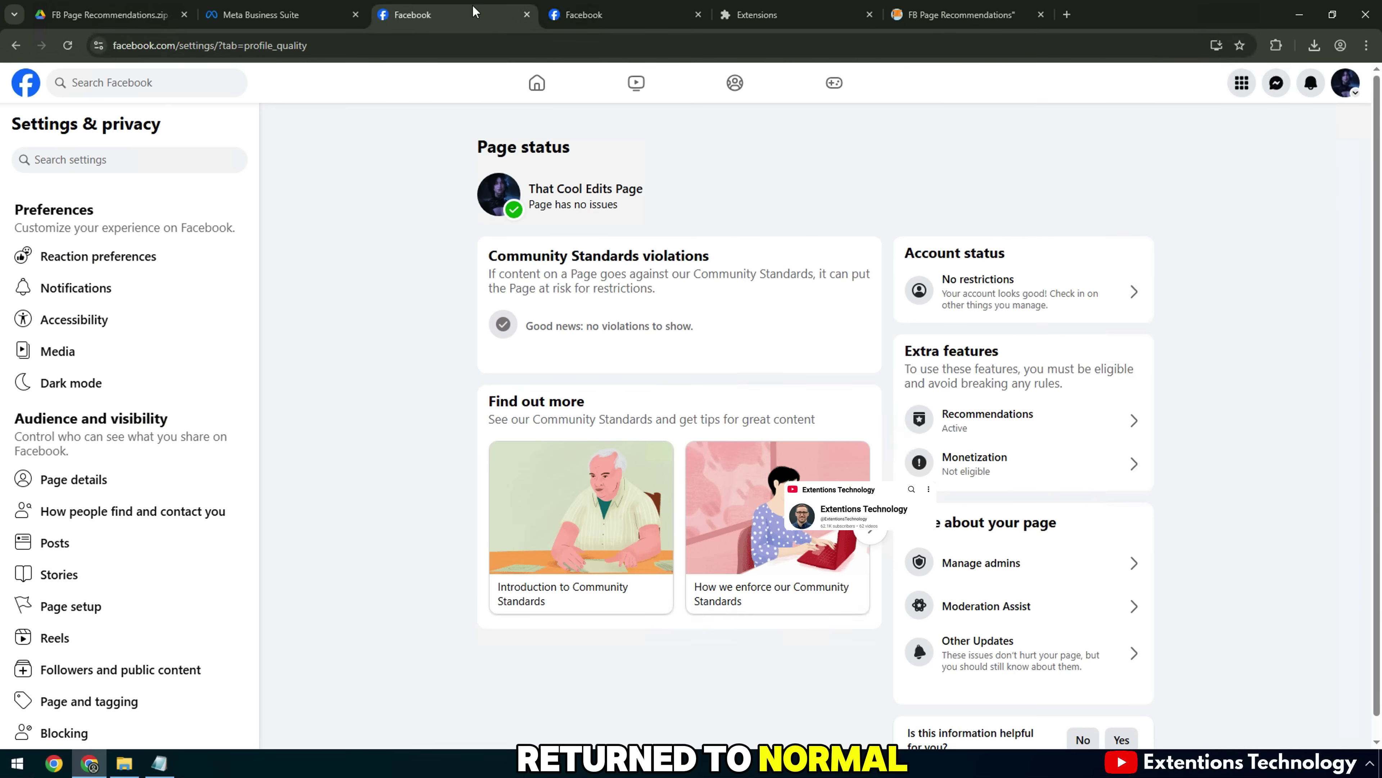
{"action": "left_click", "coordinate": [588, 15]}
{"action": "left_click", "coordinate": [593, 178]}
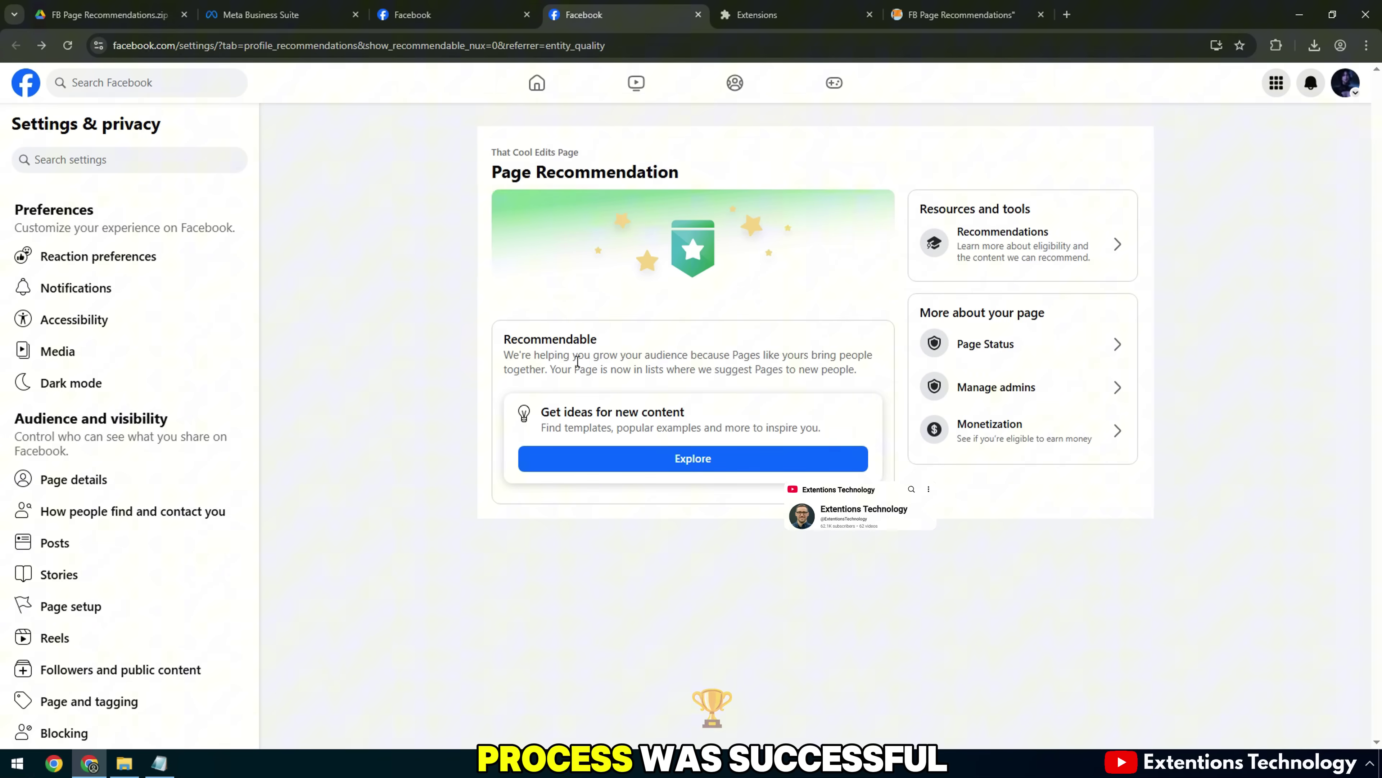
{"action": "triple_click", "coordinate": [575, 359]}
{"action": "left_click", "coordinate": [677, 329]}
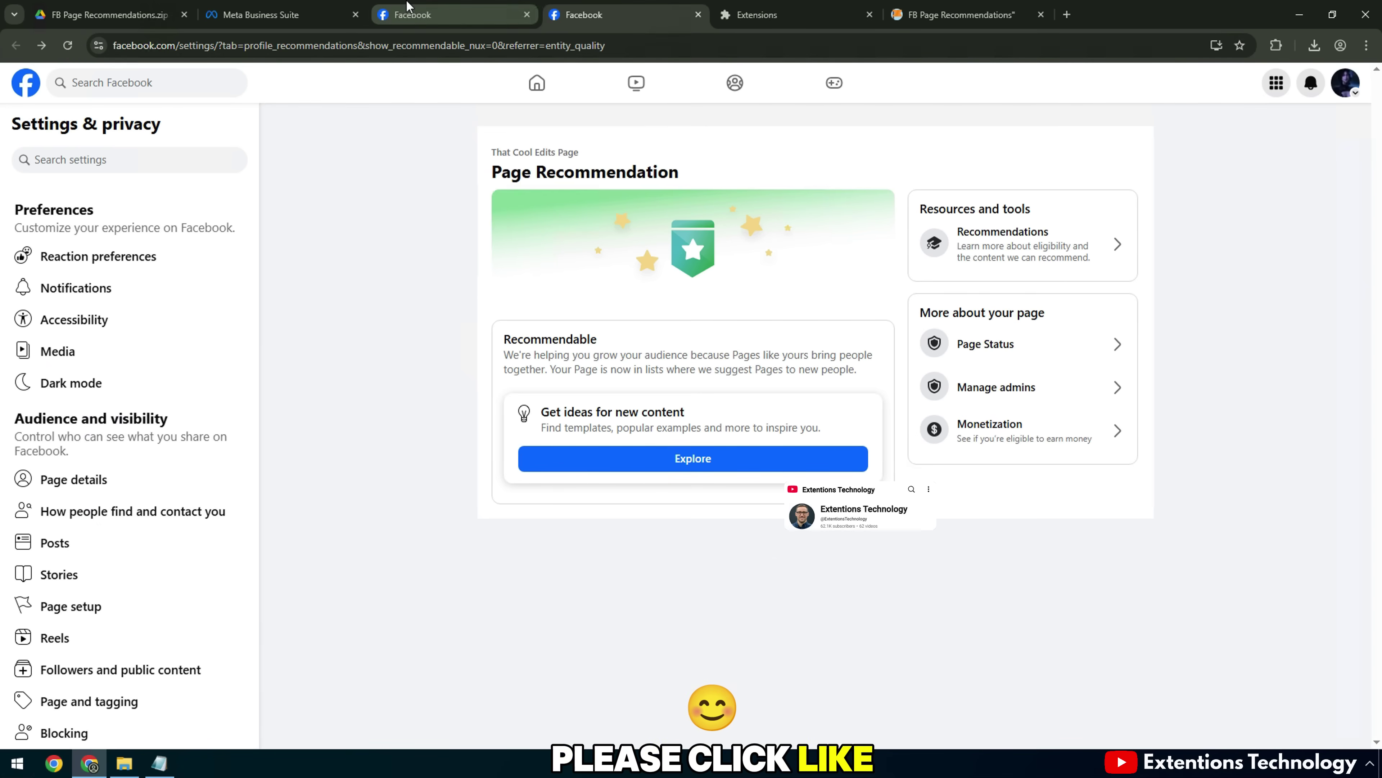
{"action": "left_click", "coordinate": [408, 14]}
{"action": "left_click", "coordinate": [584, 15]}
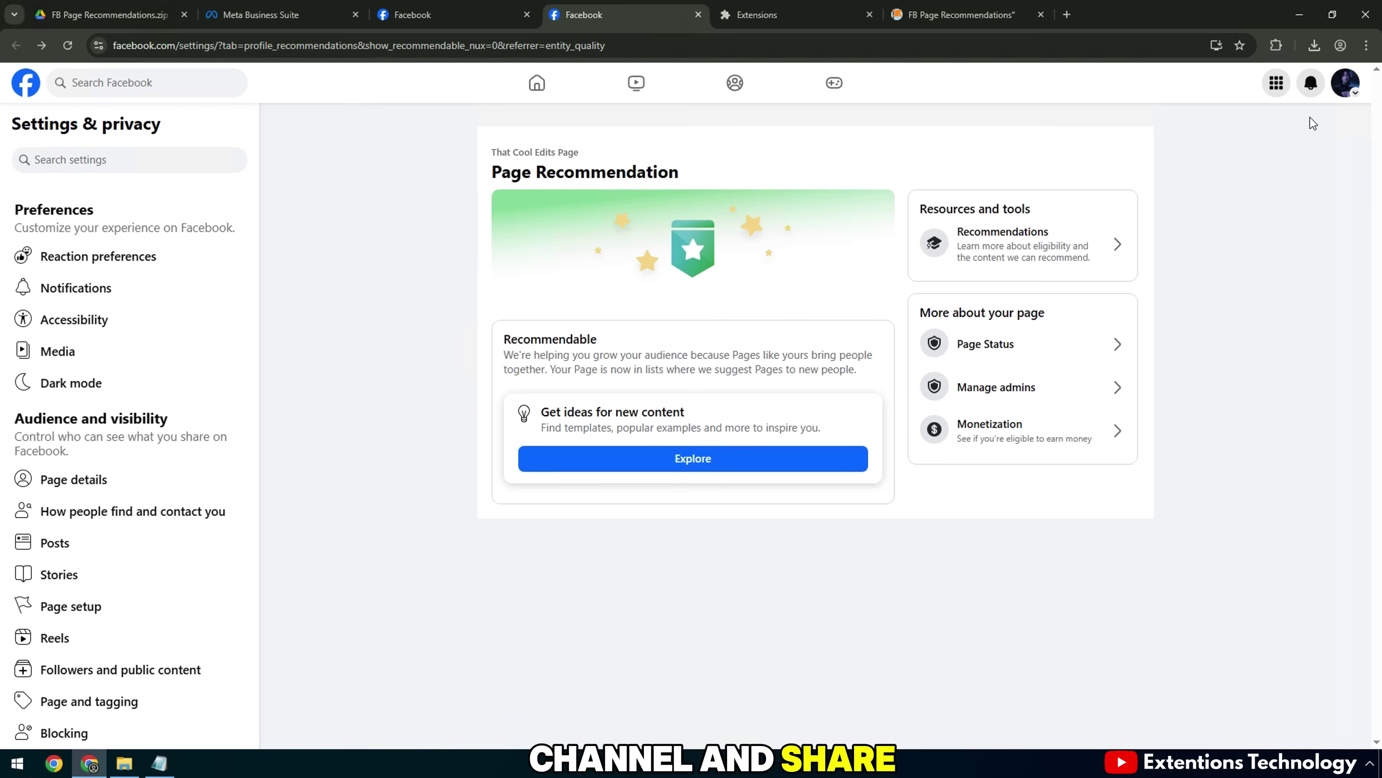